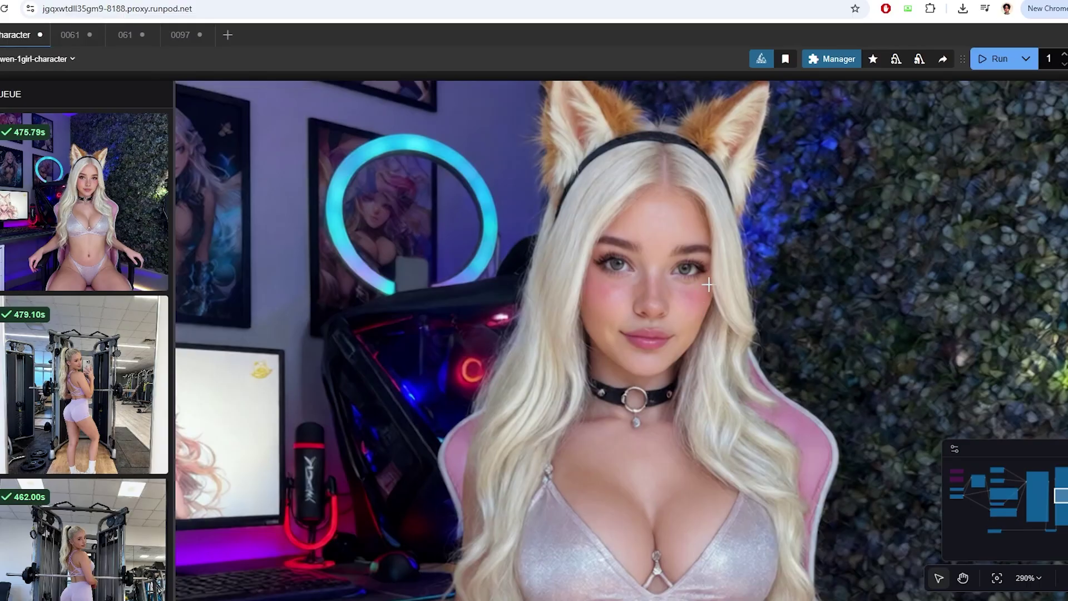
Step: Examine the generated character images and the showcase images of the 1GIRL QWEN-IMAGE LoRA on Civitai
scroll(705, 369, down, 2)
scroll(706, 369, down, 5)
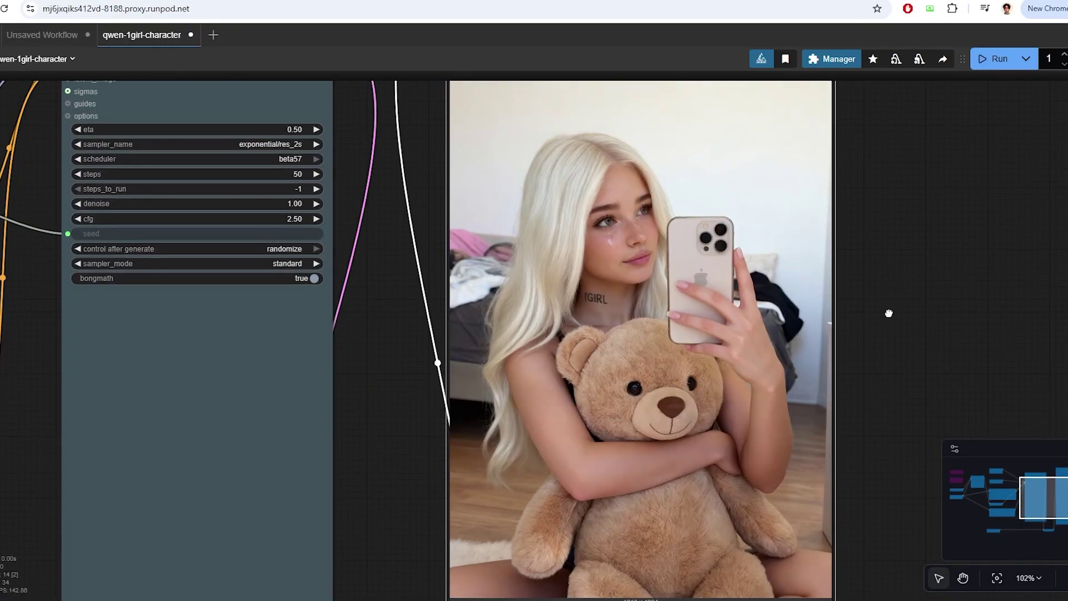
drag(889, 310, 880, 346)
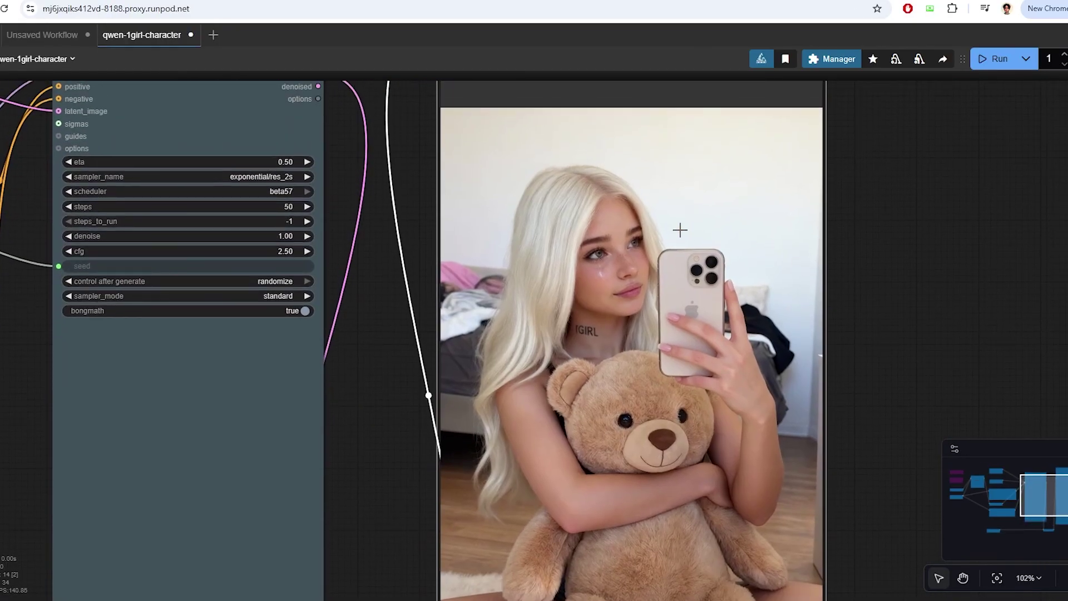
scroll(841, 286, up, 1)
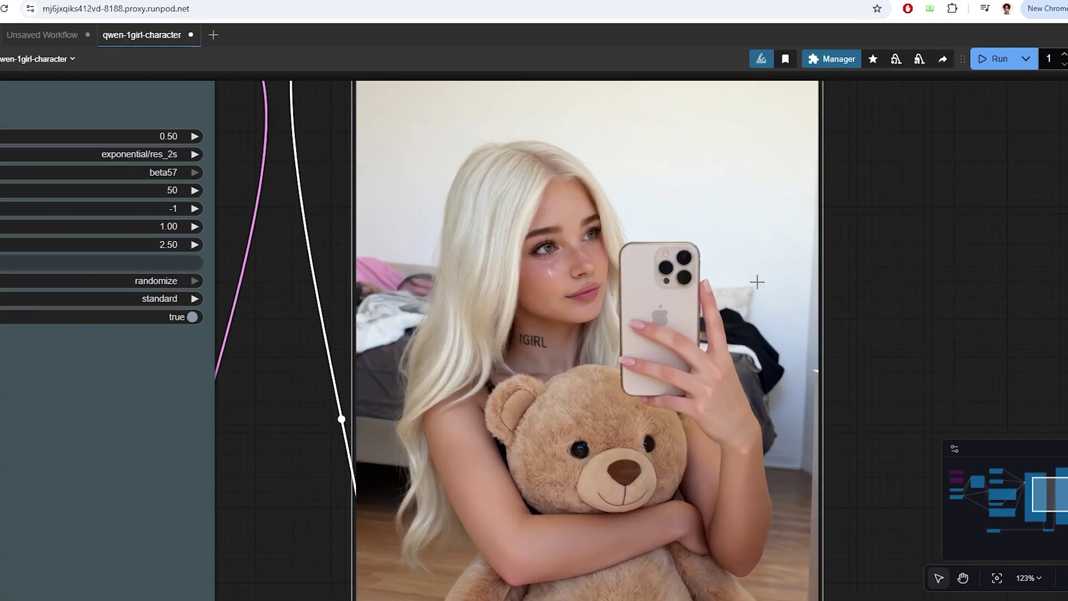
scroll(551, 284, up, 2)
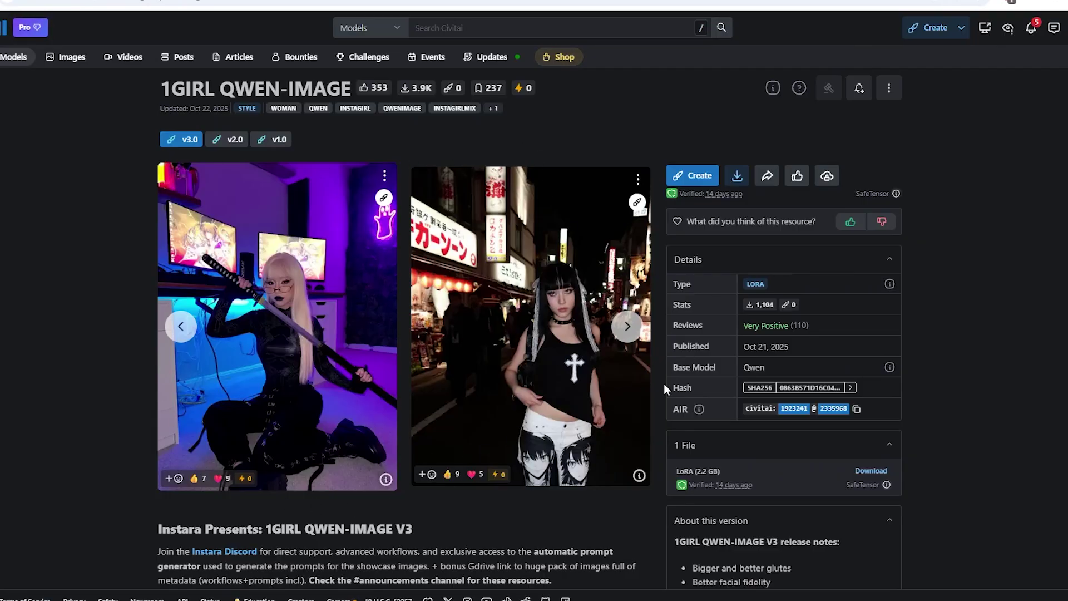
click(627, 326)
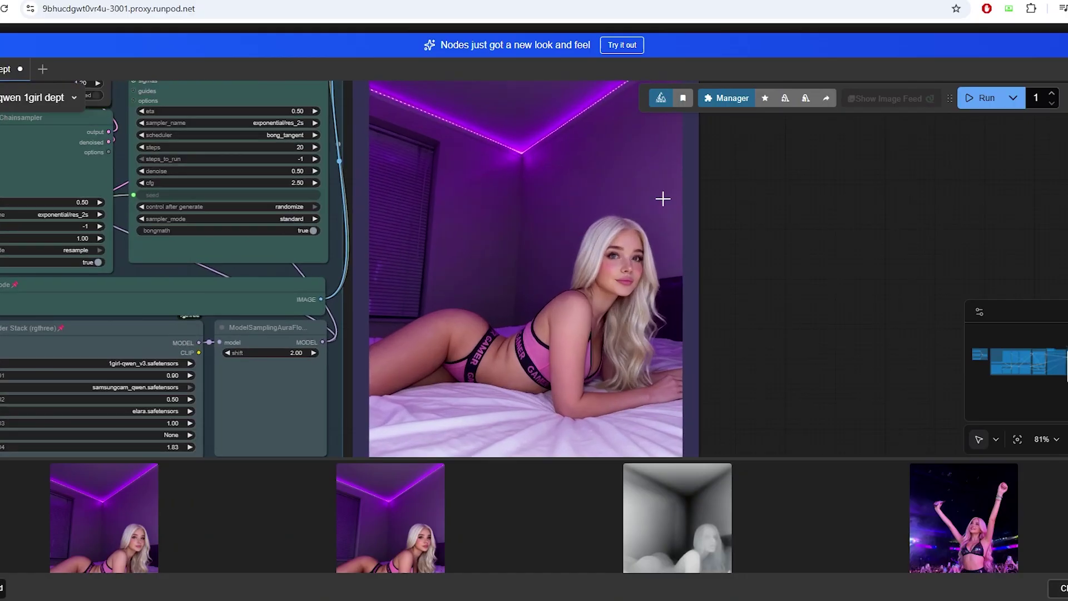
Step: Look over the generated bedroom image, the depth and face detailer workflow, and the basic Qwen text-to-image workflow
drag(763, 267, 851, 257)
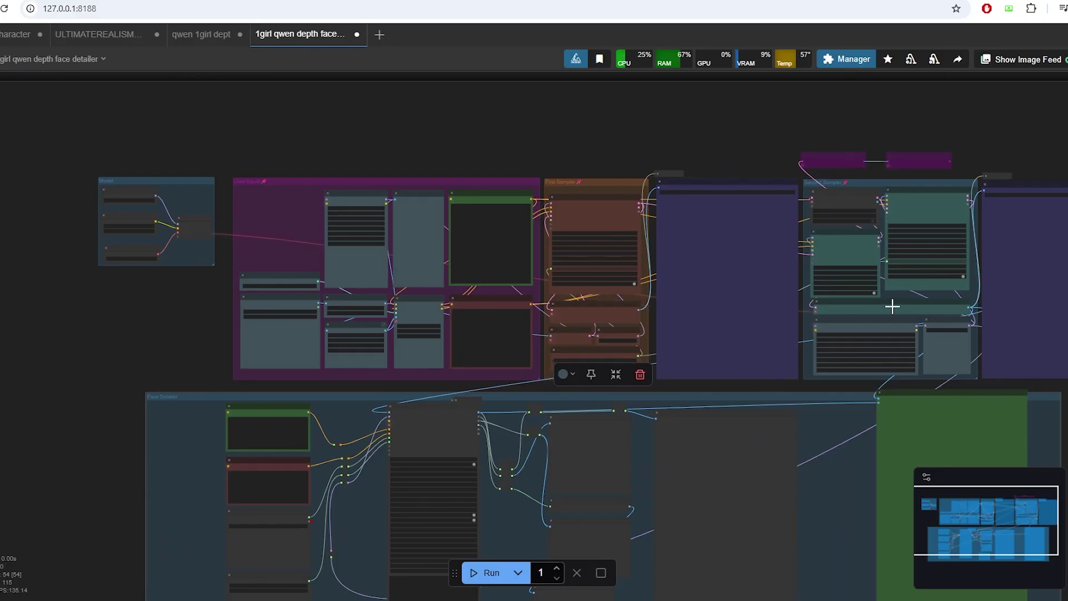
scroll(376, 392, up, 2)
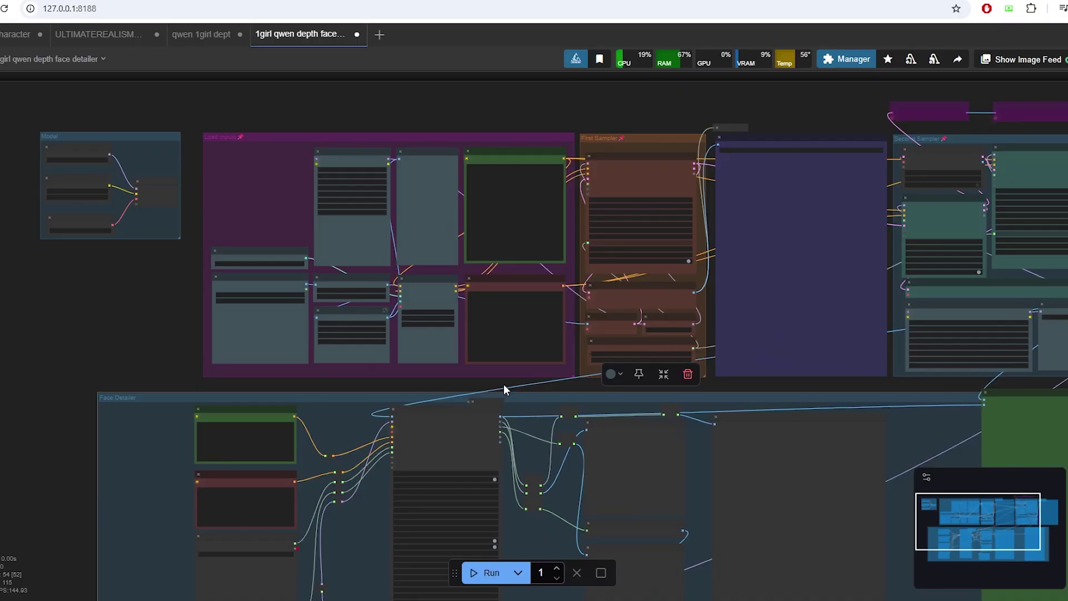
drag(503, 383, 457, 418)
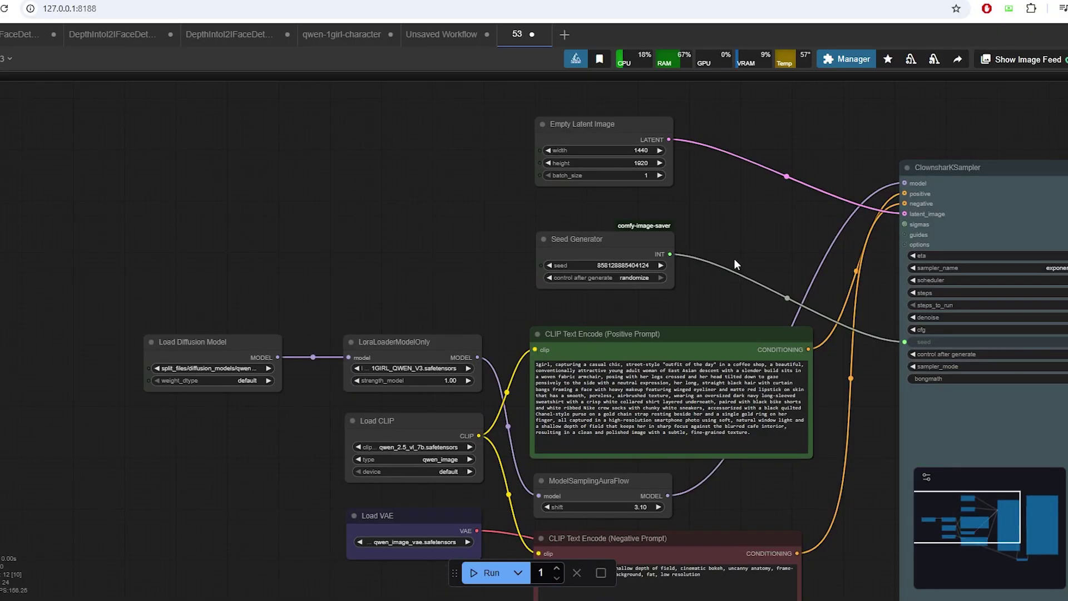
scroll(659, 250, down, 3)
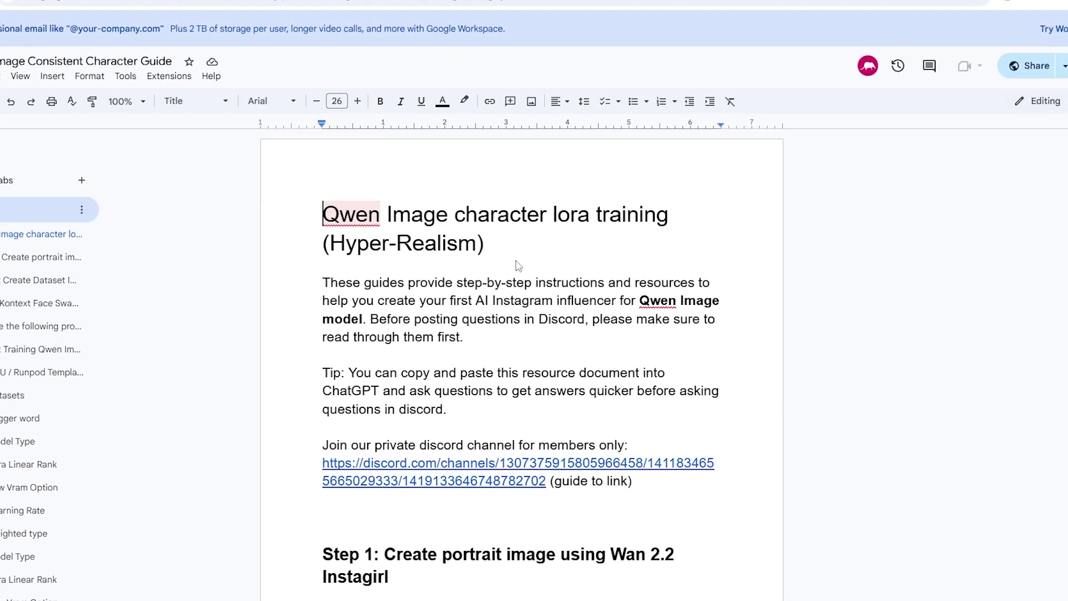
Step: Read through the Qwen Image character LoRA training guide, from portrait creation to the dataset image examples
scroll(495, 372, down, 8)
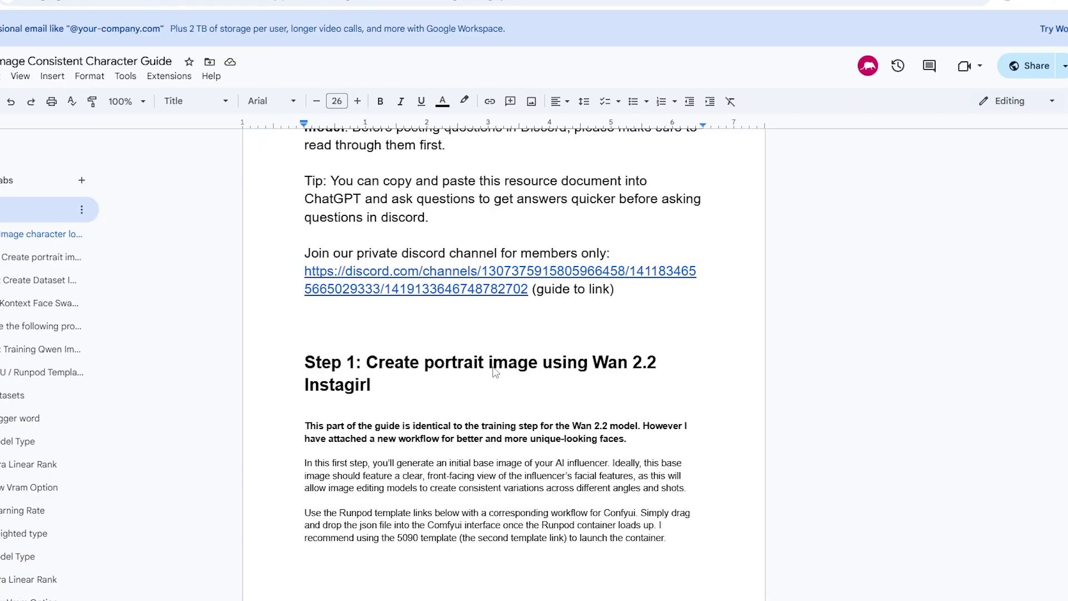
scroll(496, 373, down, 15)
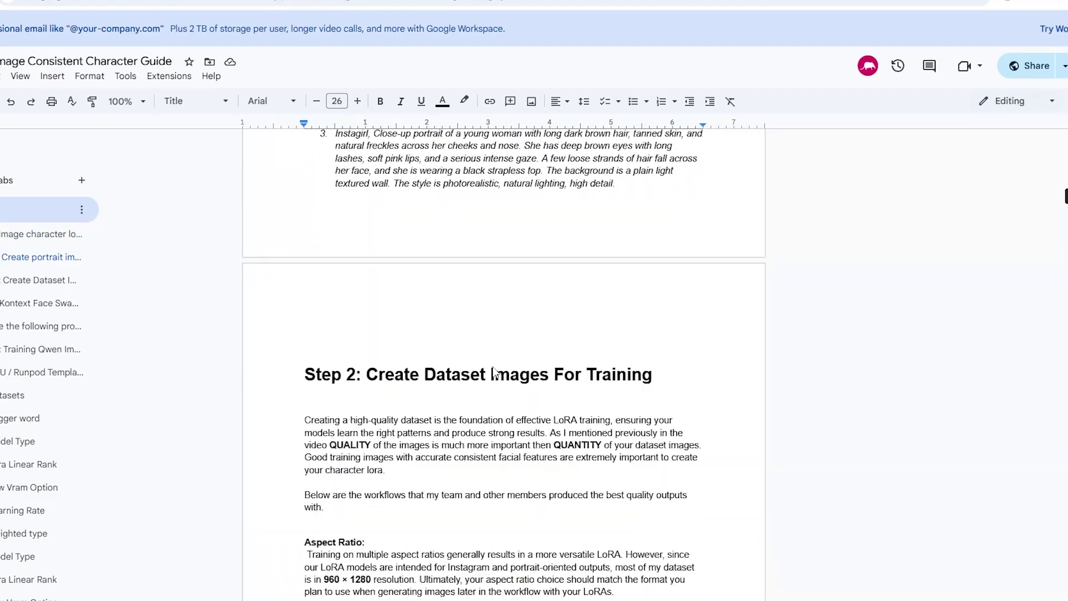
scroll(495, 372, down, 10)
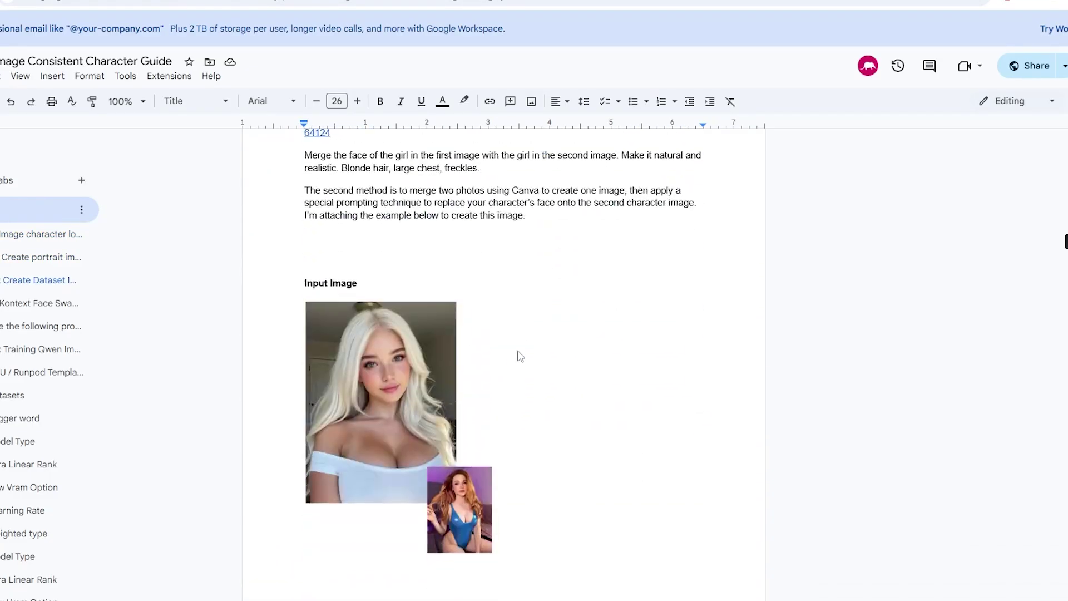
scroll(515, 401, down, 5)
scroll(515, 401, down, 5)
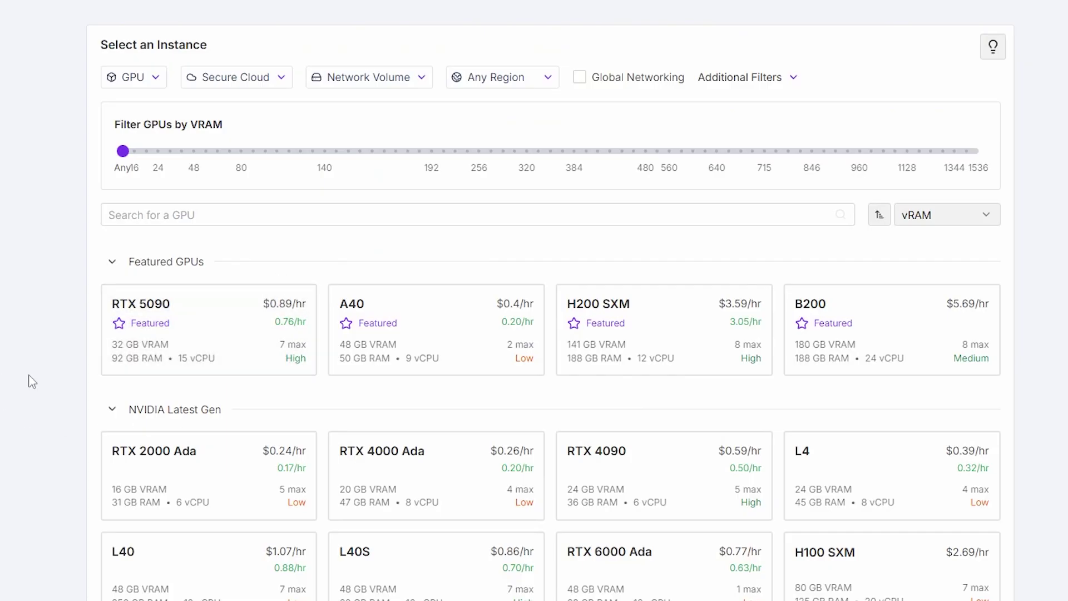
Step: Deploy an RTX 5090 pod with the aiorbust-qwen-1girl template and open the new pod's logs
click(186, 351)
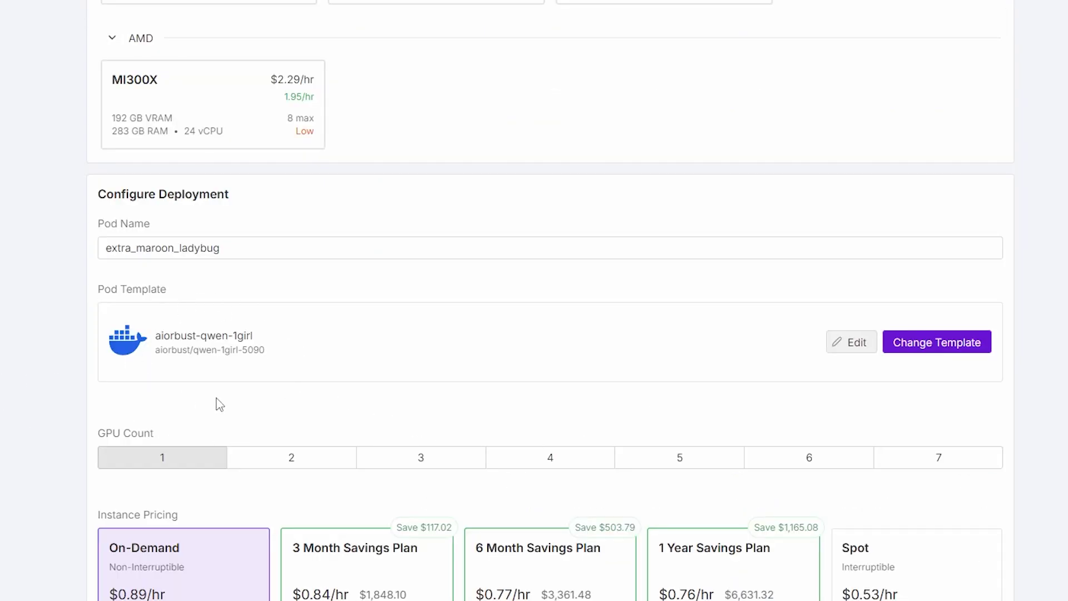
scroll(401, 508, down, 5)
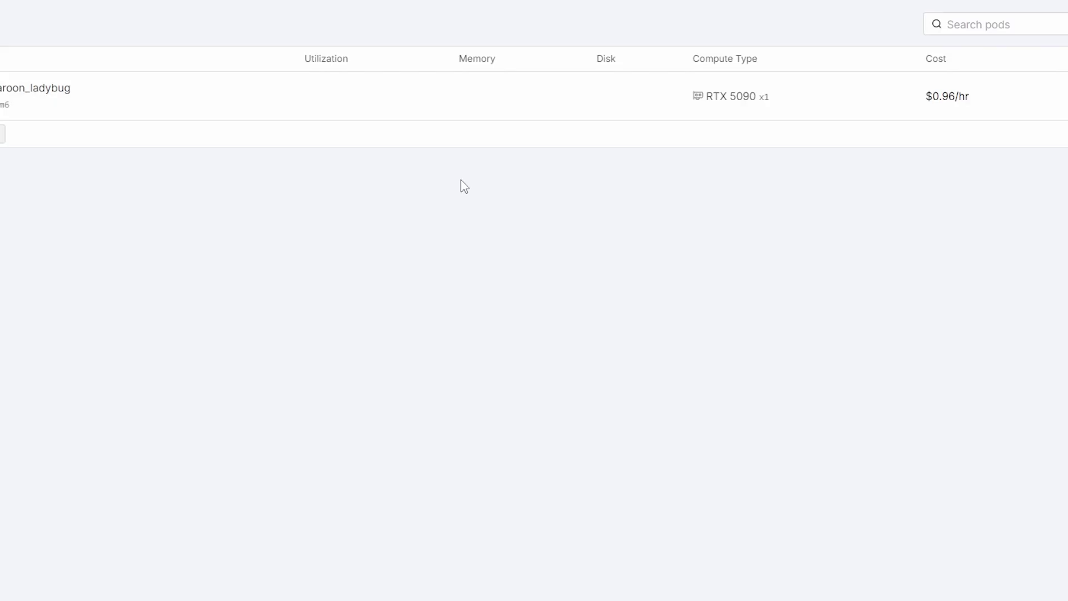
click(520, 105)
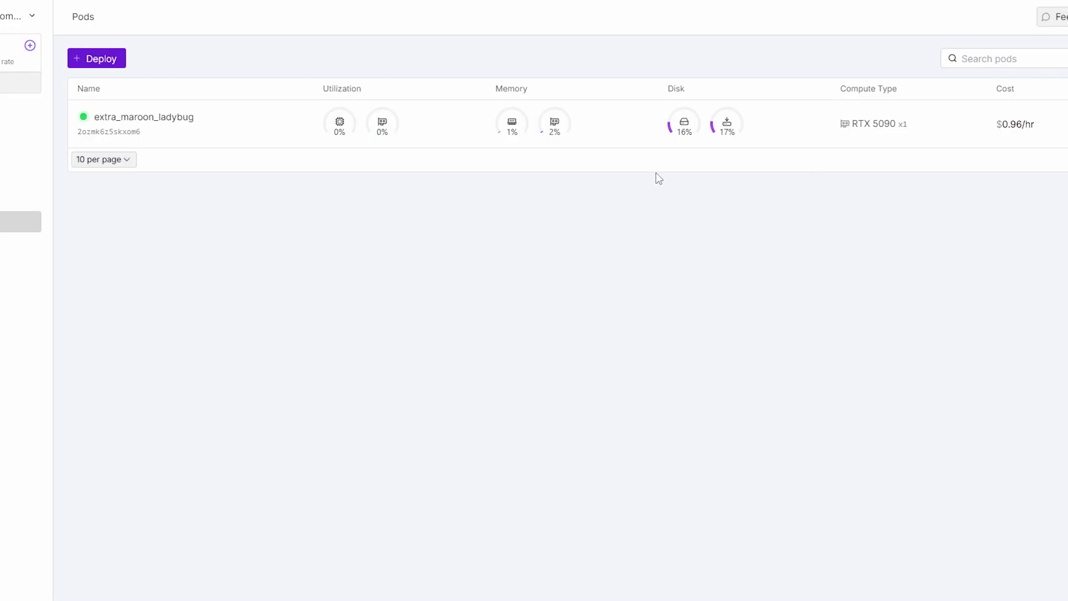
click(657, 111)
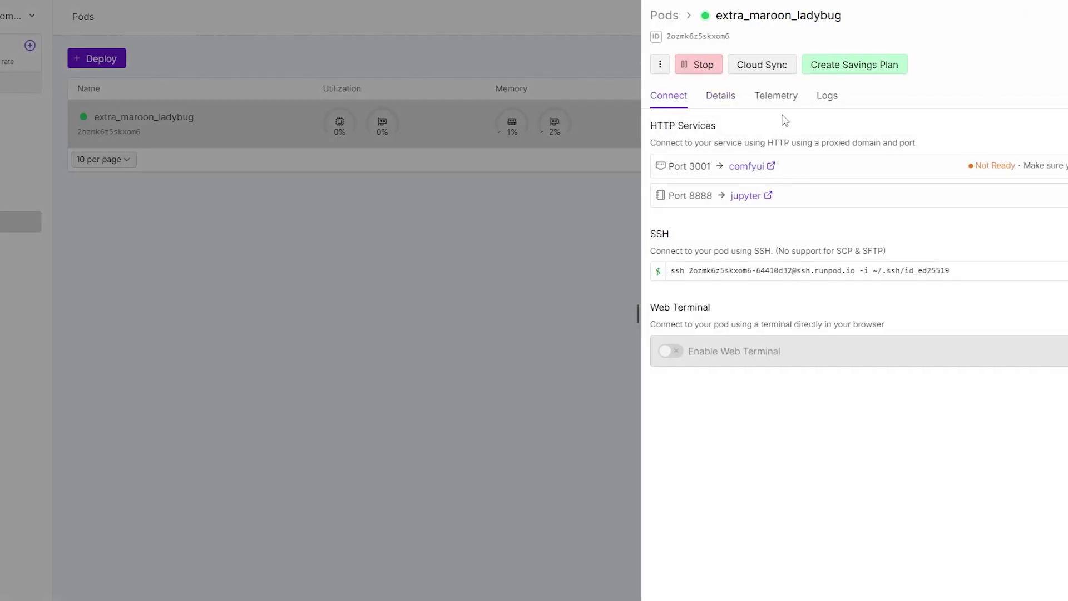
click(827, 95)
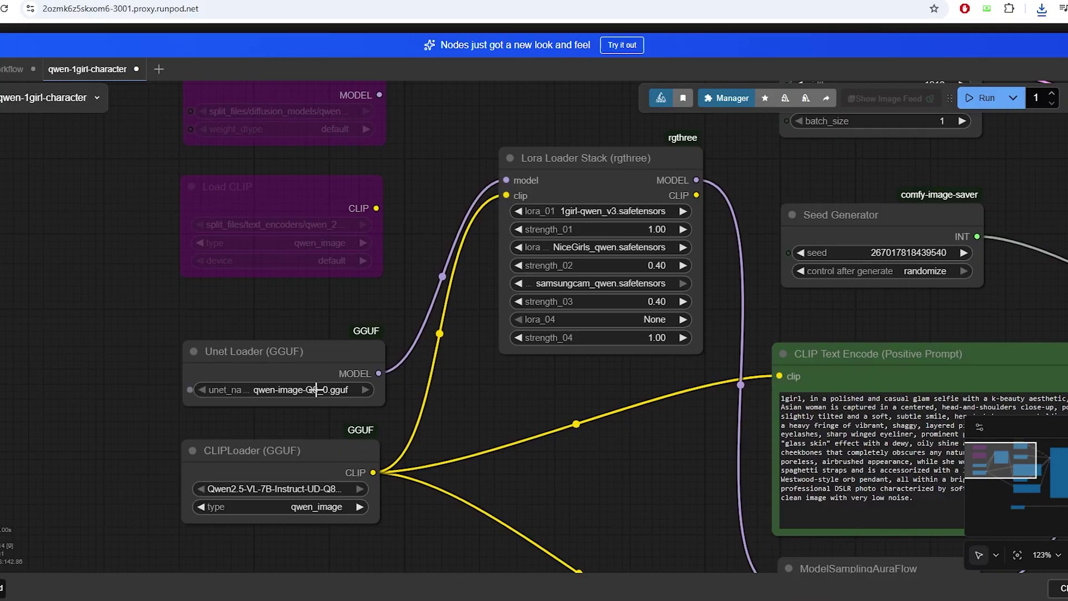
Step: Inspect the Unet Loader (GGUF) node and the LoRA slots and strengths in the Lora Loader Stack
click(296, 398)
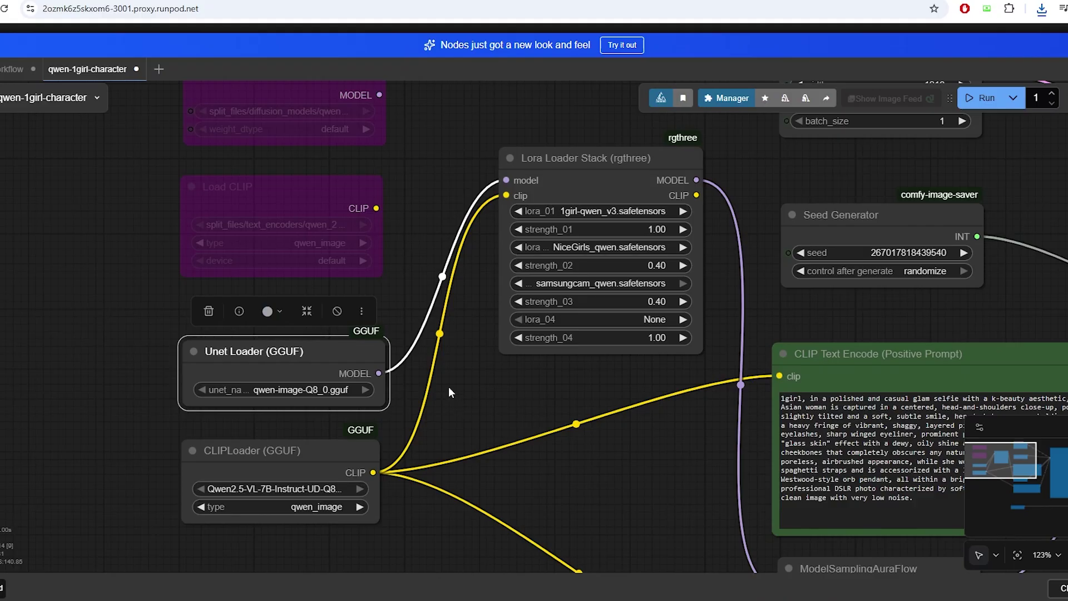
click(603, 163)
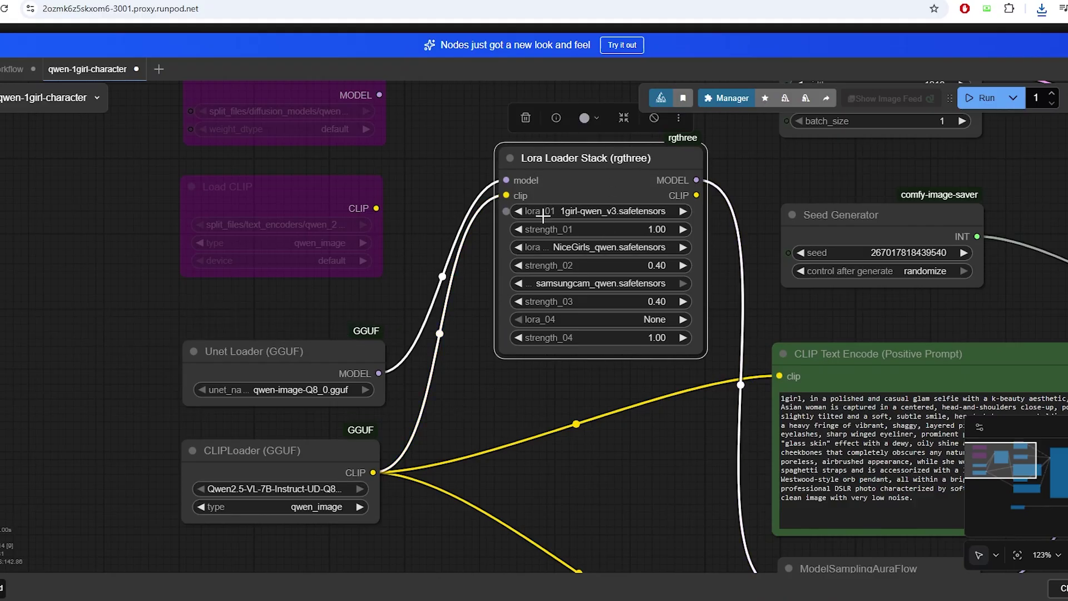
scroll(651, 311, down, 2)
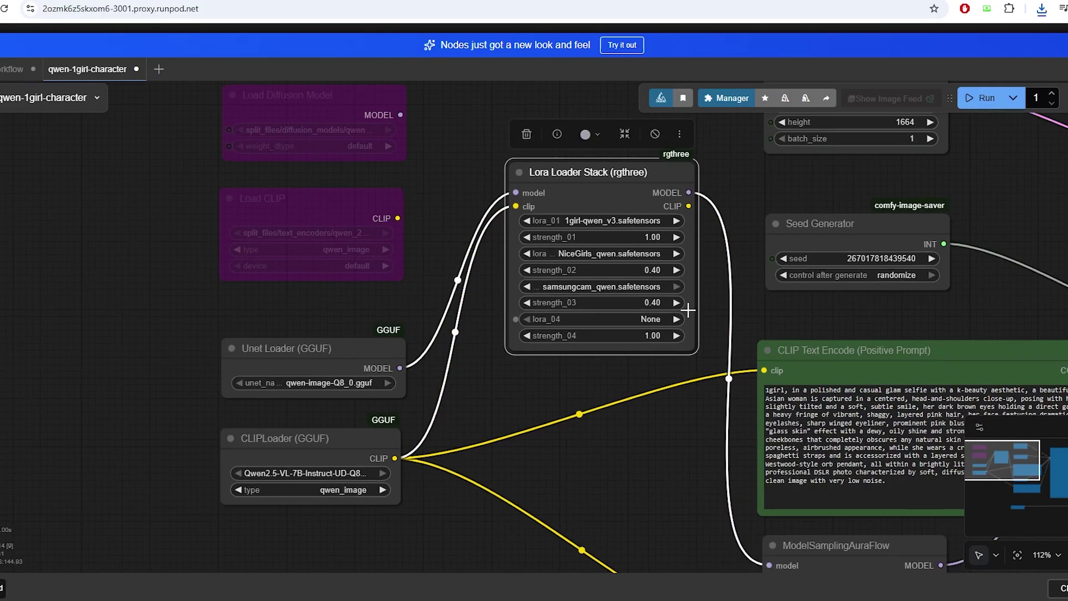
drag(715, 308, 623, 337)
scroll(622, 334, up, 1)
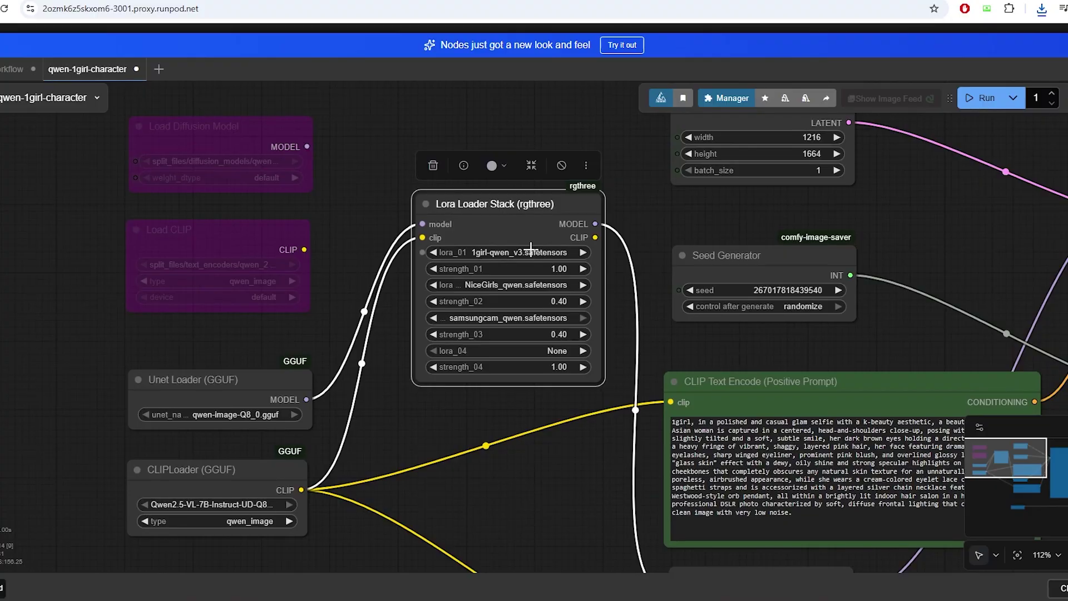
click(524, 286)
click(485, 317)
click(556, 350)
scroll(532, 439, down, 1)
drag(537, 440, 495, 415)
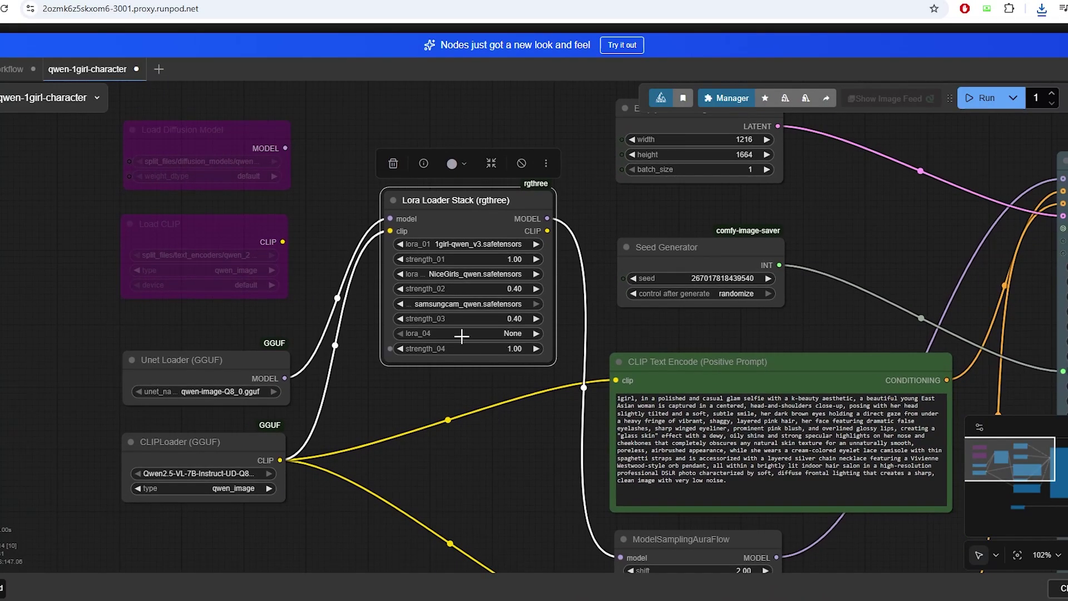
Step: Inspect the CLIPLoader (GGUF) node and the positive and negative prompt nodes, including their connections to the sampler
drag(227, 426, 360, 389)
click(281, 414)
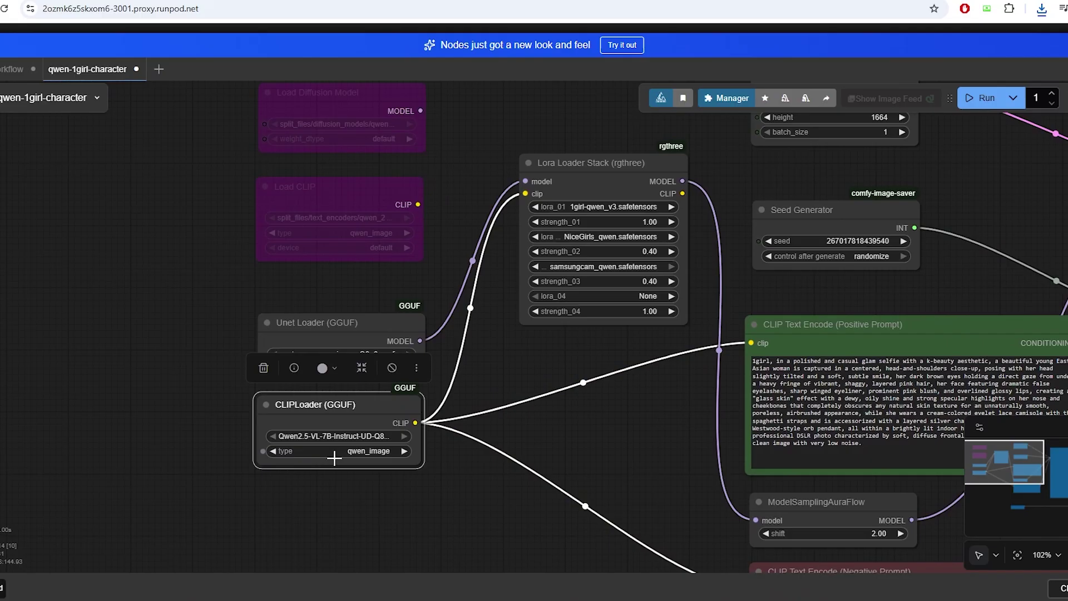
click(589, 402)
drag(589, 401, 273, 368)
click(509, 293)
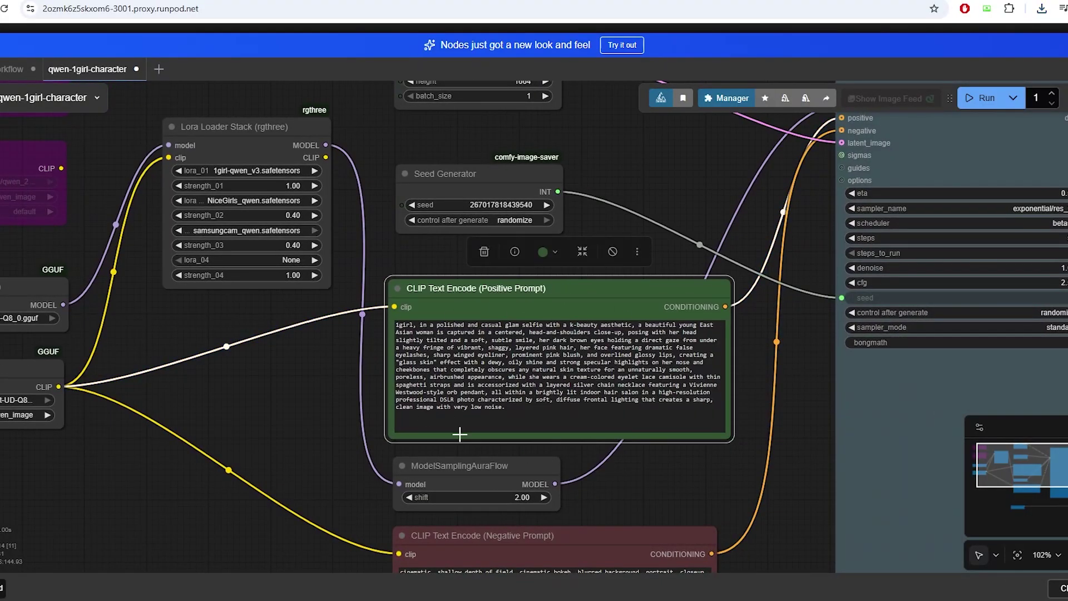
scroll(321, 456, down, 2)
drag(321, 456, 289, 394)
click(436, 462)
scroll(646, 377, down, 1)
drag(646, 377, 597, 441)
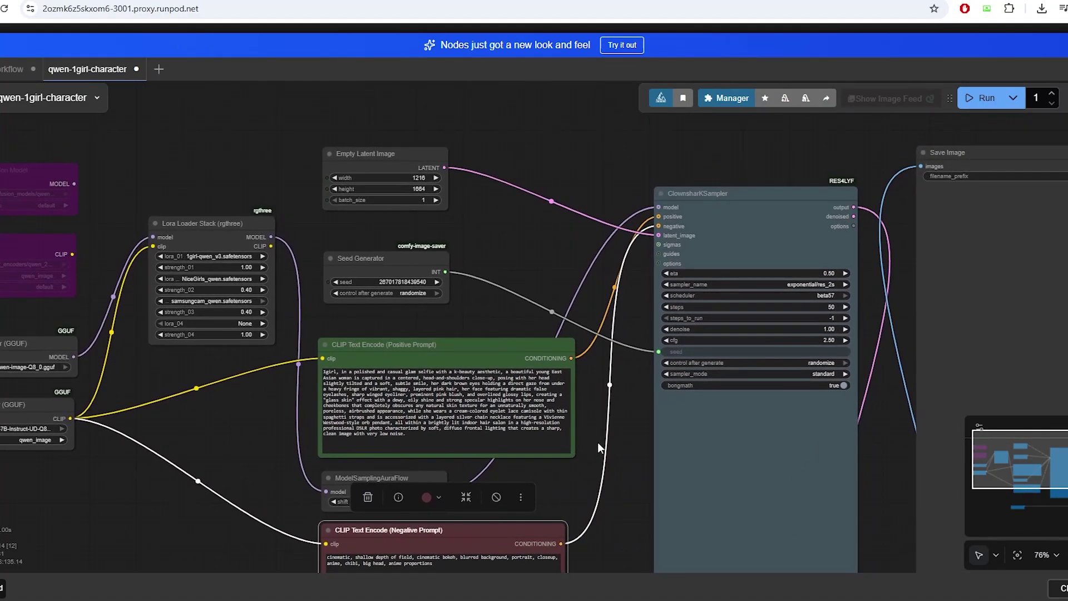
drag(210, 428, 284, 416)
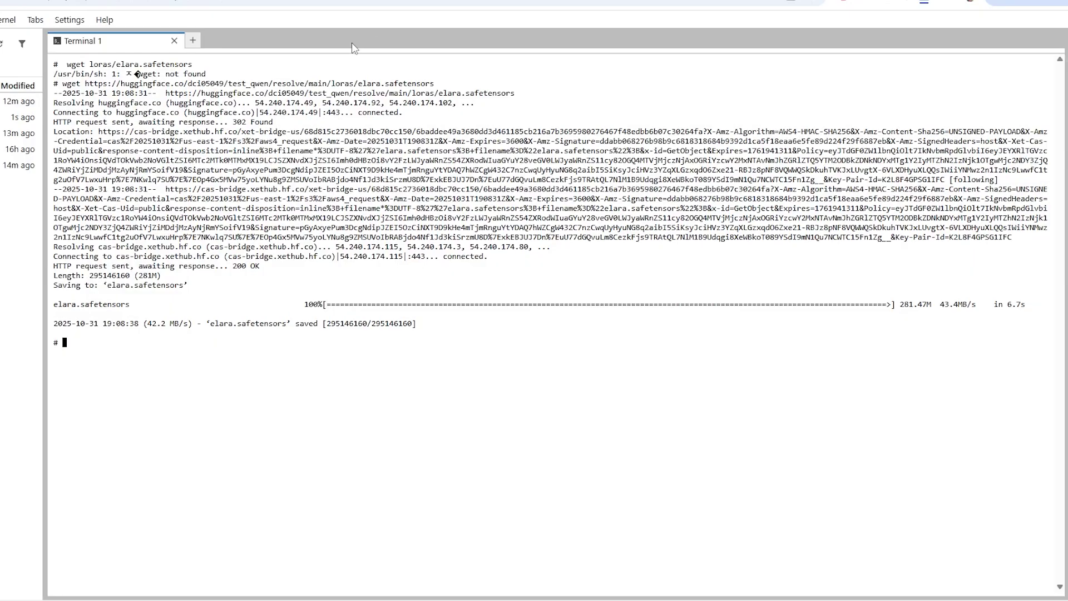
Step: Open a Jupyter terminal in ComfyUI/models/loras and enter a wget command with the pasted character LoRA download link
click(174, 40)
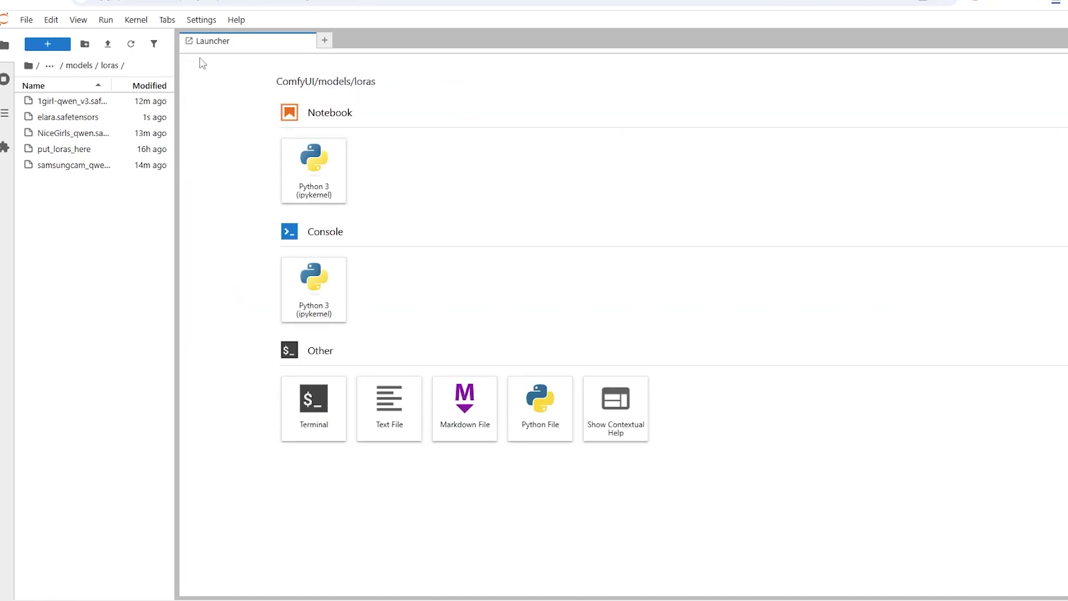
click(302, 426)
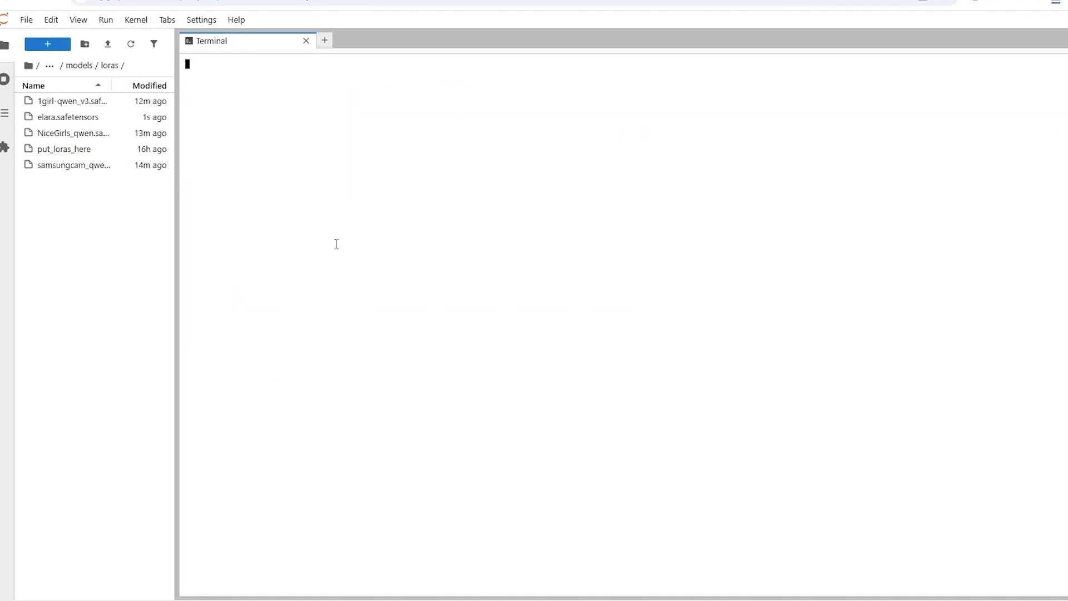
text(wget)
right_click(395, 105)
click(439, 131)
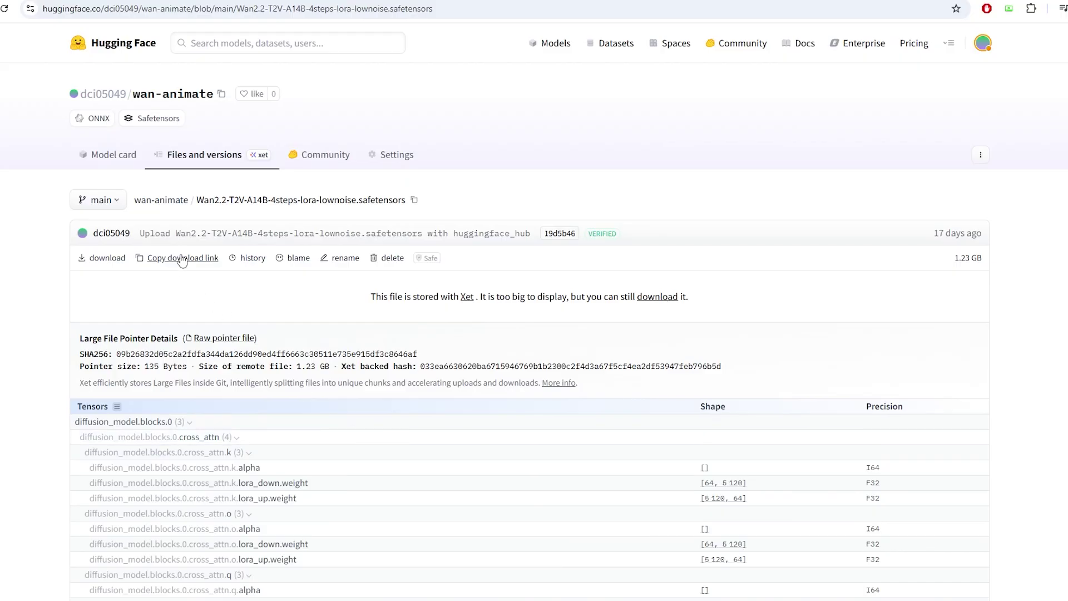
click(182, 259)
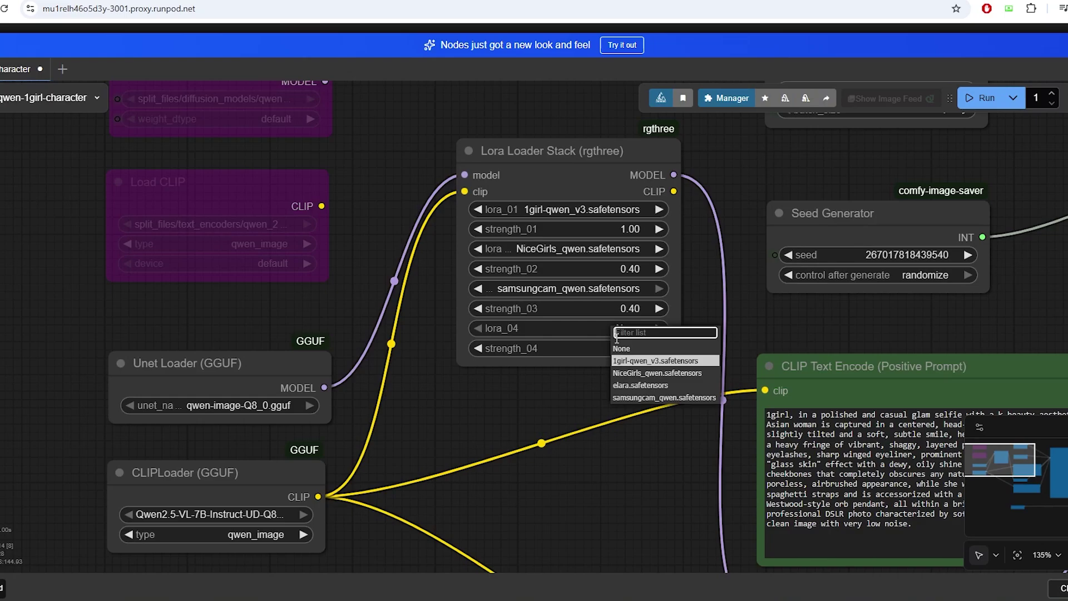
Step: Set lora_04 in the Lora Loader Stack to elara.safetensors
click(639, 395)
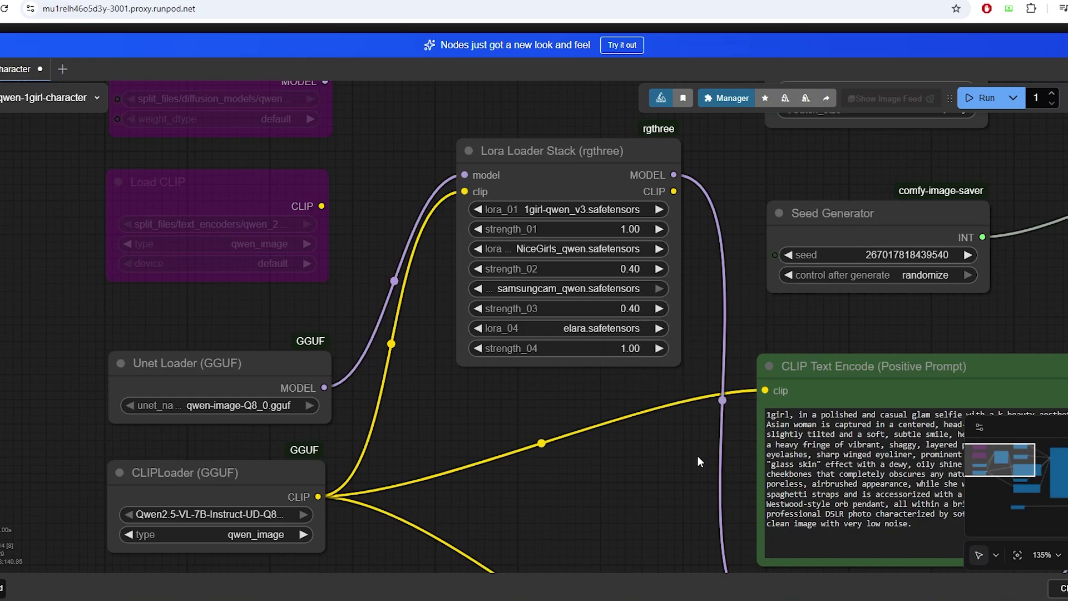
scroll(548, 451, down, 2)
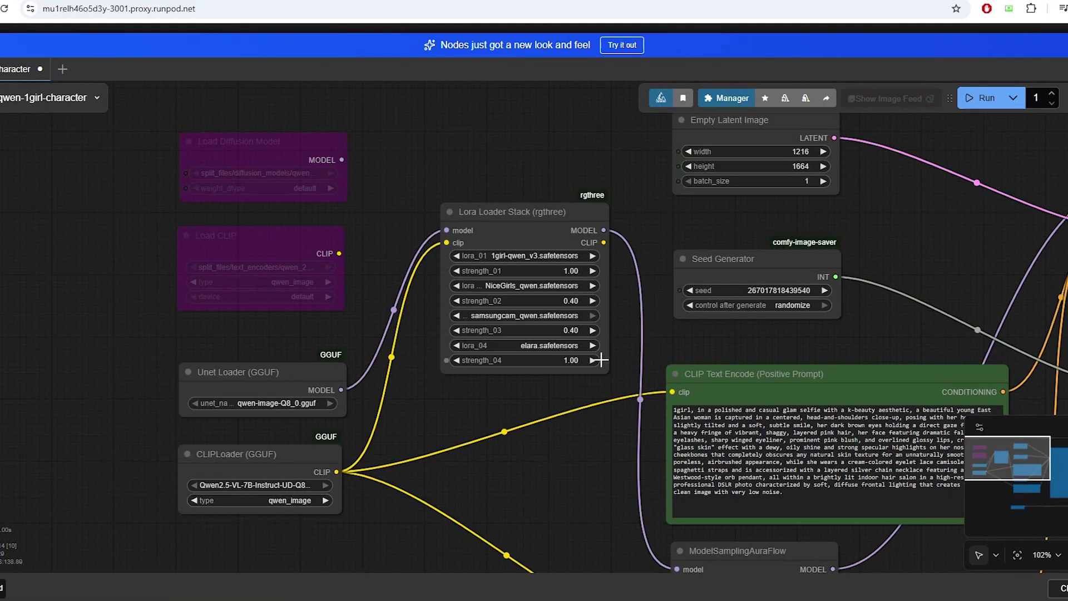
scroll(645, 312, up, 1)
drag(639, 298, 611, 297)
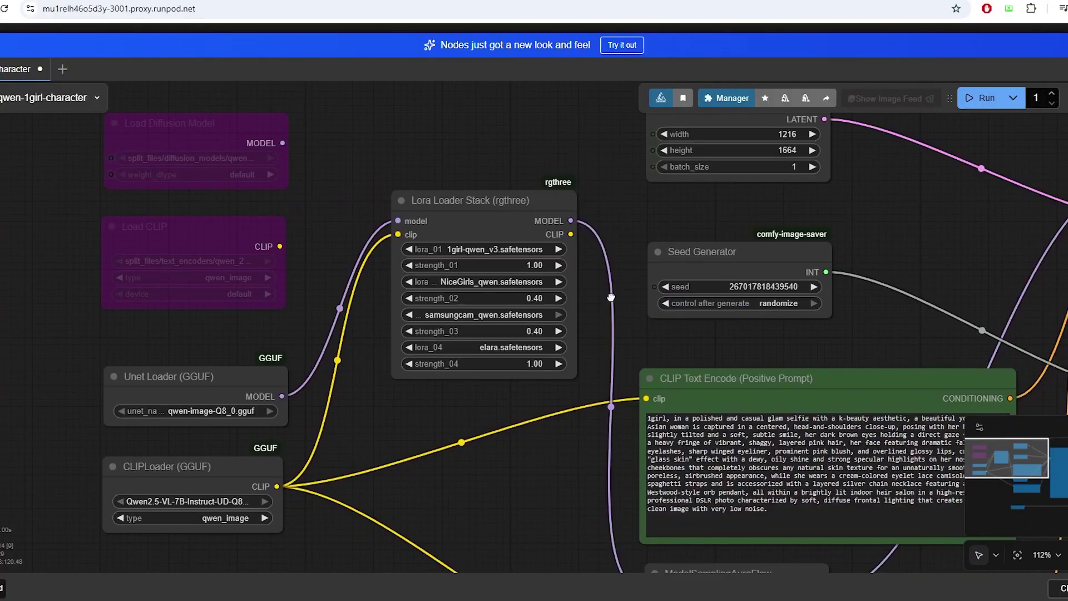
Step: Review the LoRA files selected in each slot of the Lora Loader Stack and the strength of the character LoRA
scroll(610, 297, up, 2)
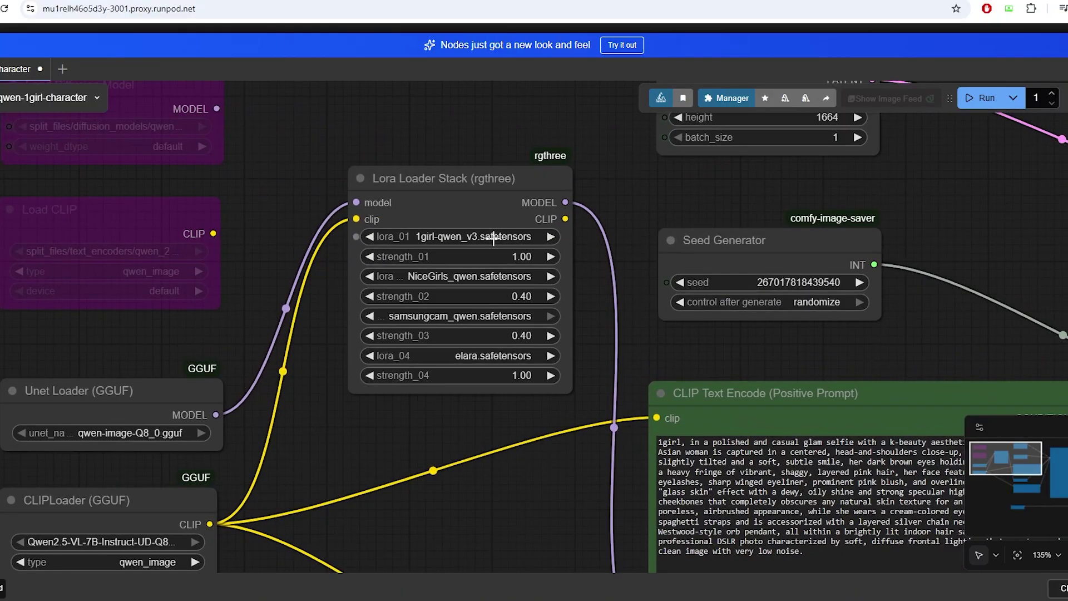
click(494, 237)
click(478, 276)
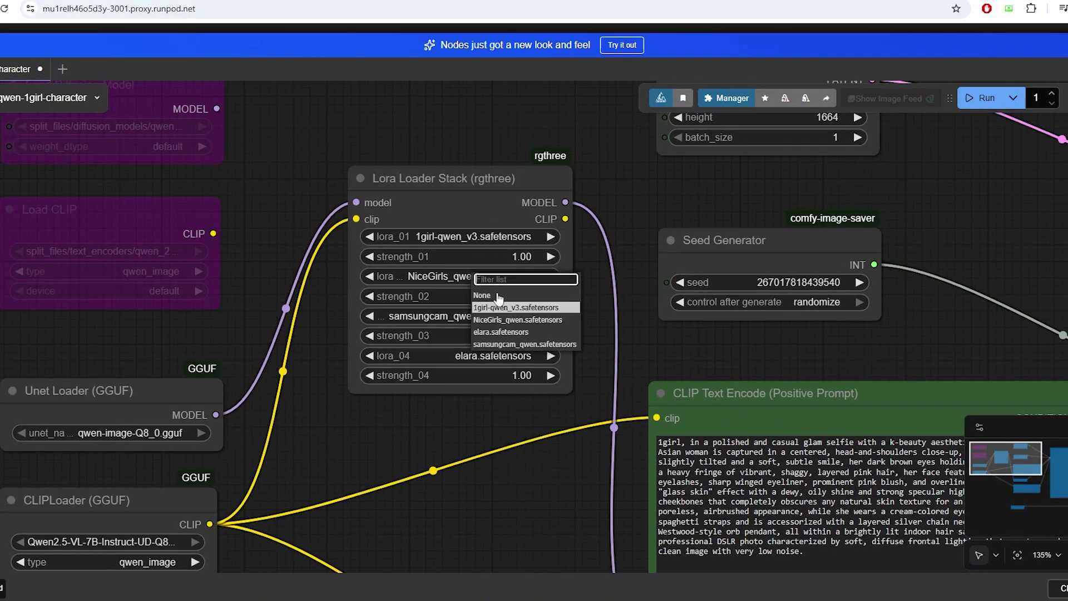
click(513, 321)
click(469, 314)
click(525, 380)
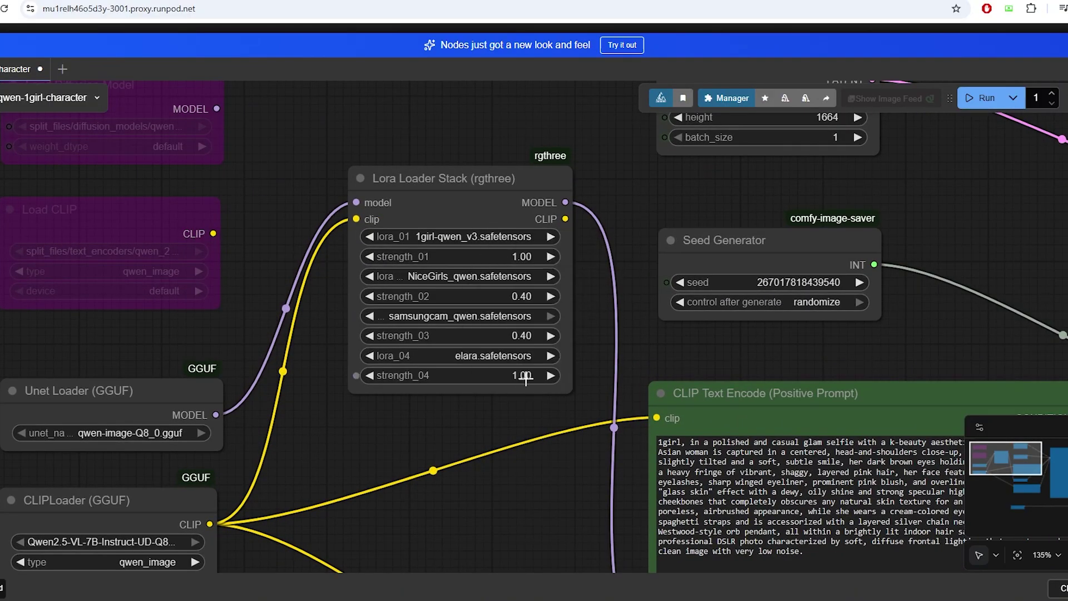
scroll(519, 430, down, 5)
scroll(518, 429, up, 1)
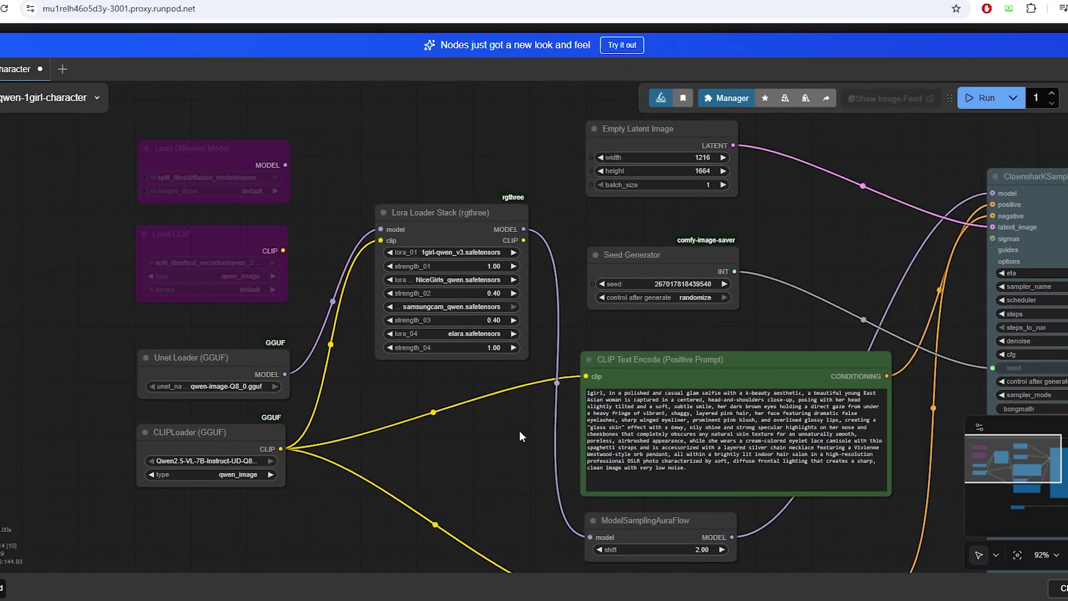
Step: Load the workflow embedded in image 53 of the 1GIRL QWEN-IMAGE V3 Prompts Pack folder and bring up its positive prompt
key(alt+Tab)
drag(160, 328, 800, 283)
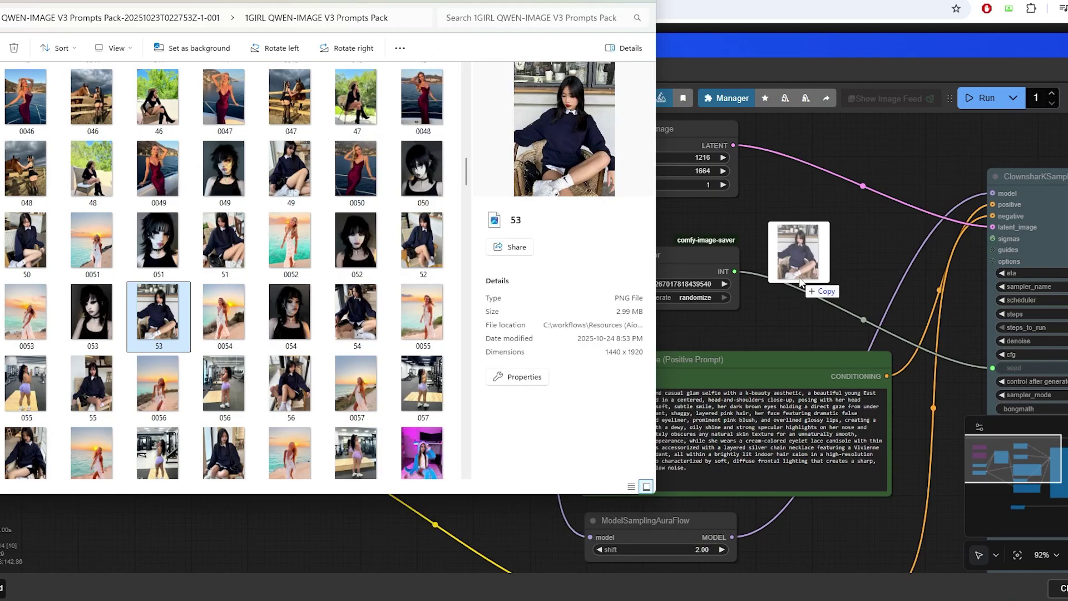
drag(799, 281, 799, 280)
scroll(663, 255, up, 6)
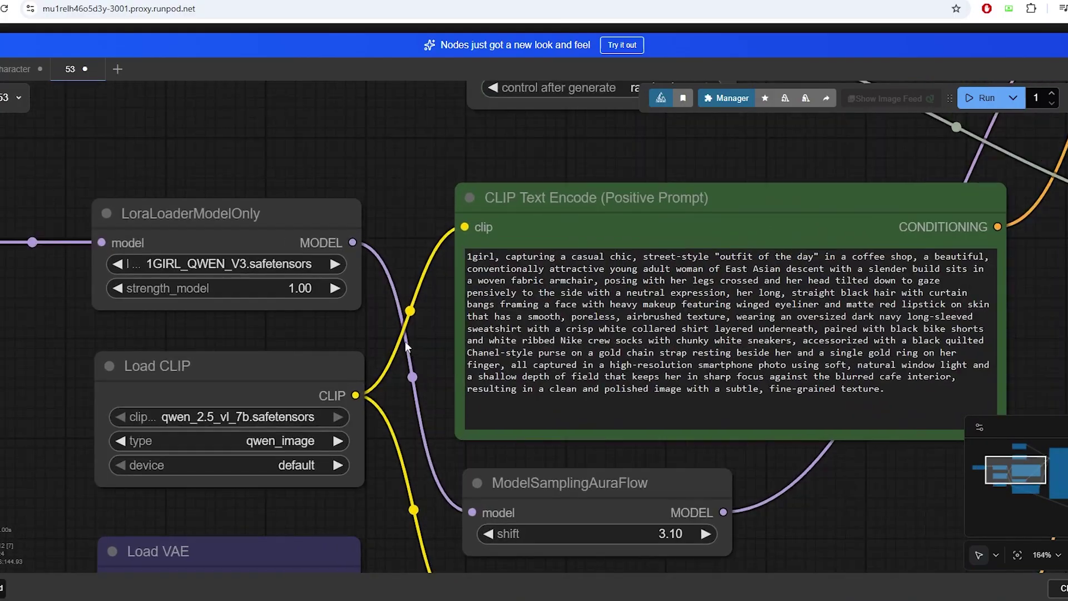
scroll(396, 328, up, 1)
drag(394, 325, 219, 326)
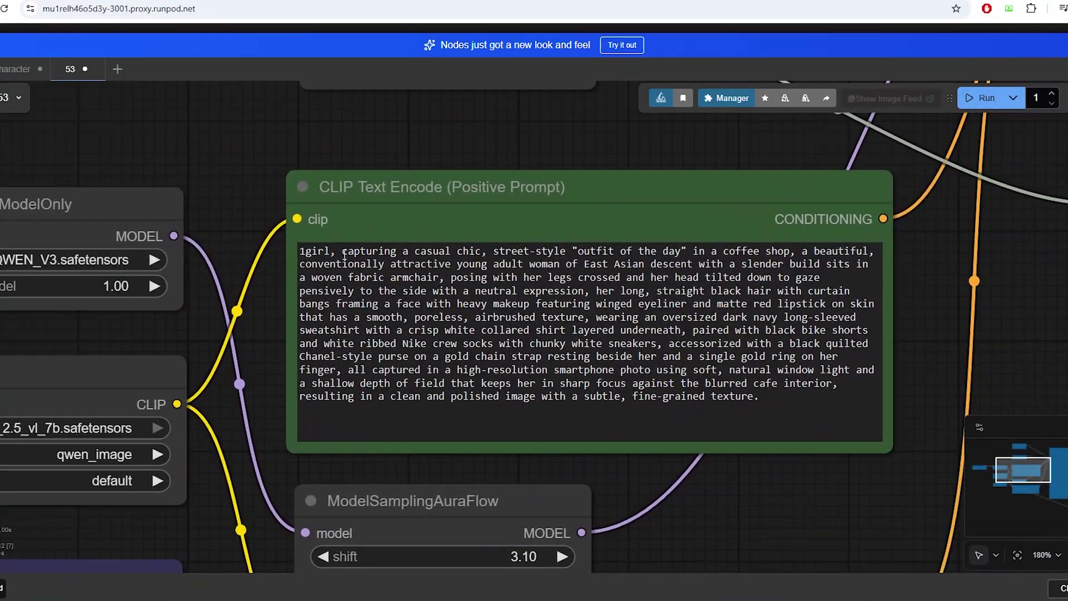
Step: Examine image 53's positive prompt for wording about age and ethnicity that describes the woman's identity
drag(341, 251, 783, 401)
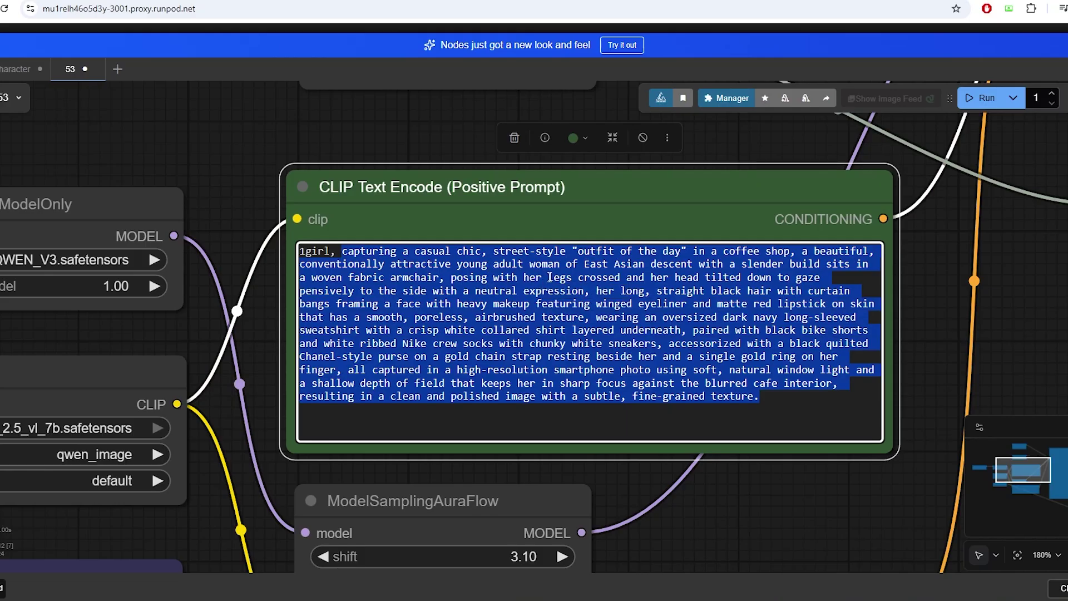
drag(584, 265, 842, 267)
click(731, 289)
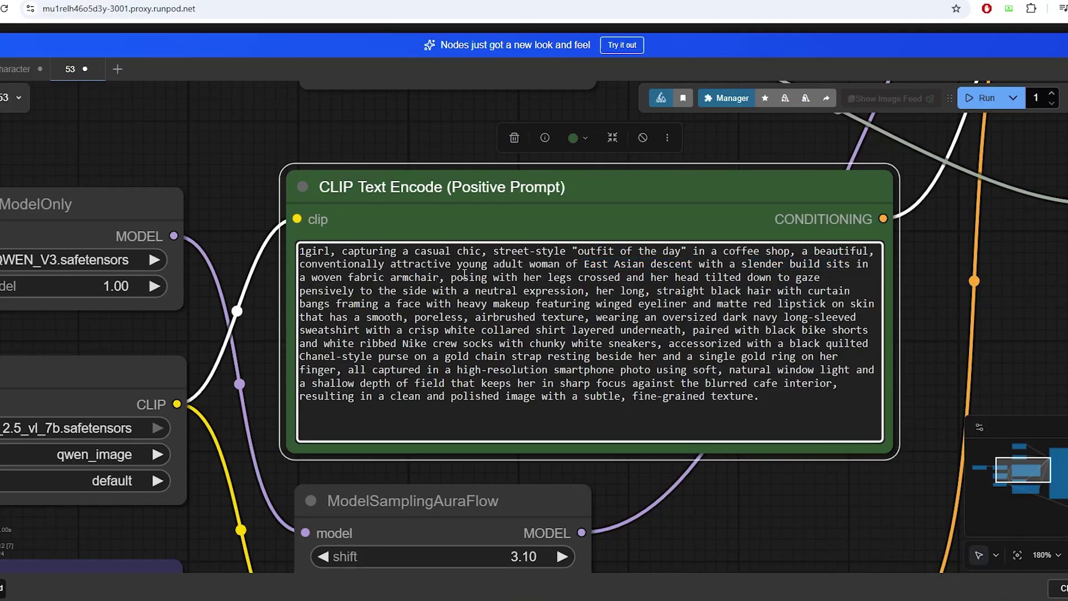
drag(454, 265, 647, 265)
click(606, 302)
drag(583, 265, 645, 265)
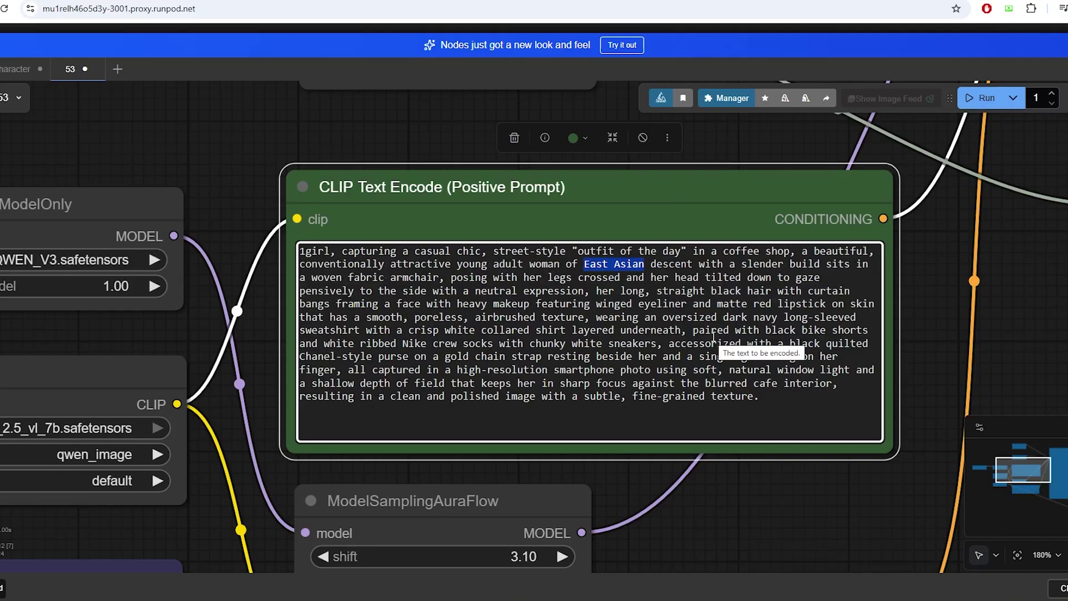
Step: Remove "of East Asian descent" from image 53's positive prompt and replace "straight black" with "blonde" in the hair description
drag(565, 265, 700, 263)
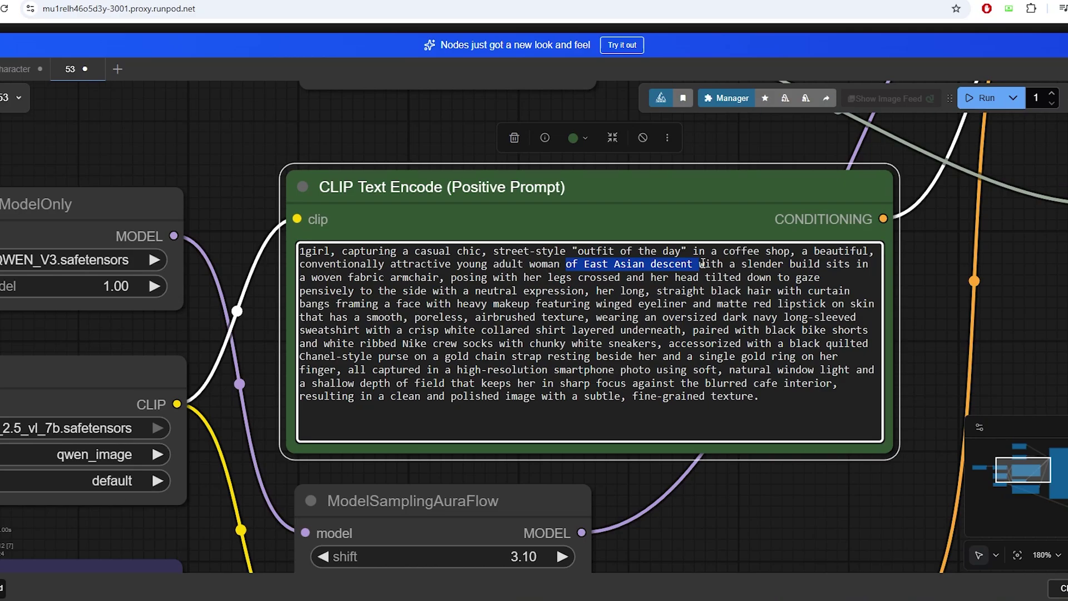
key(BackSpace)
drag(463, 291, 639, 290)
click(699, 294)
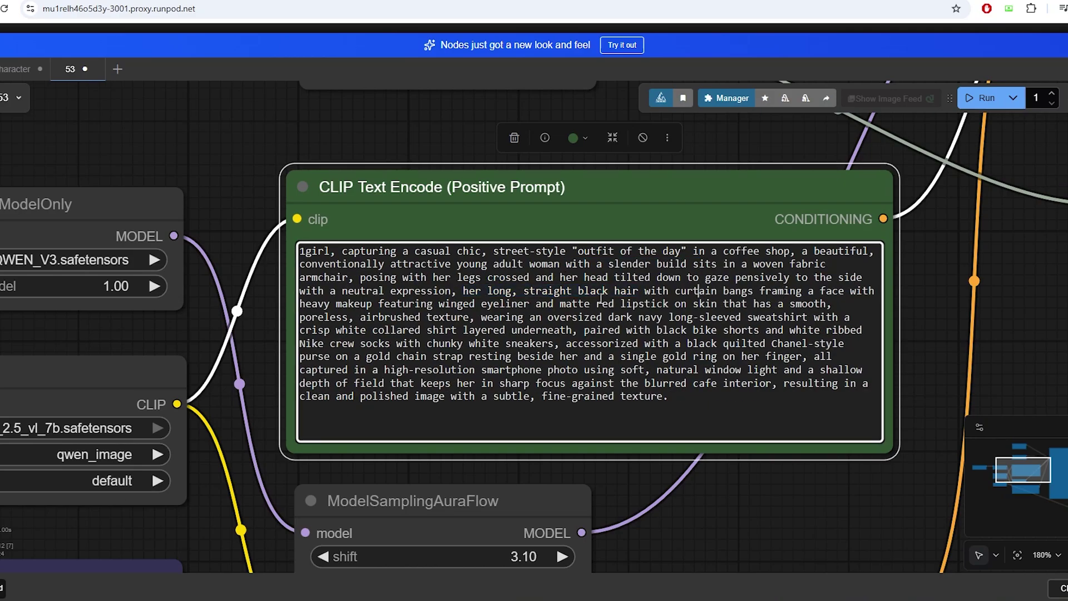
triple_click(593, 292)
click(571, 287)
drag(529, 290, 607, 290)
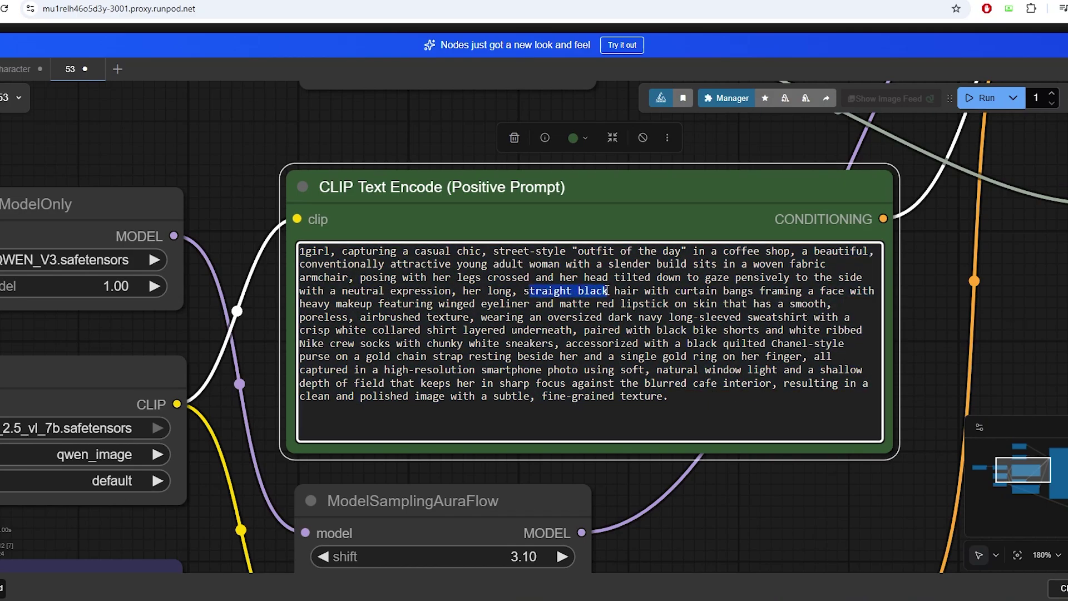
key(BackSpace)
key(BackSpace)
text(blonde)
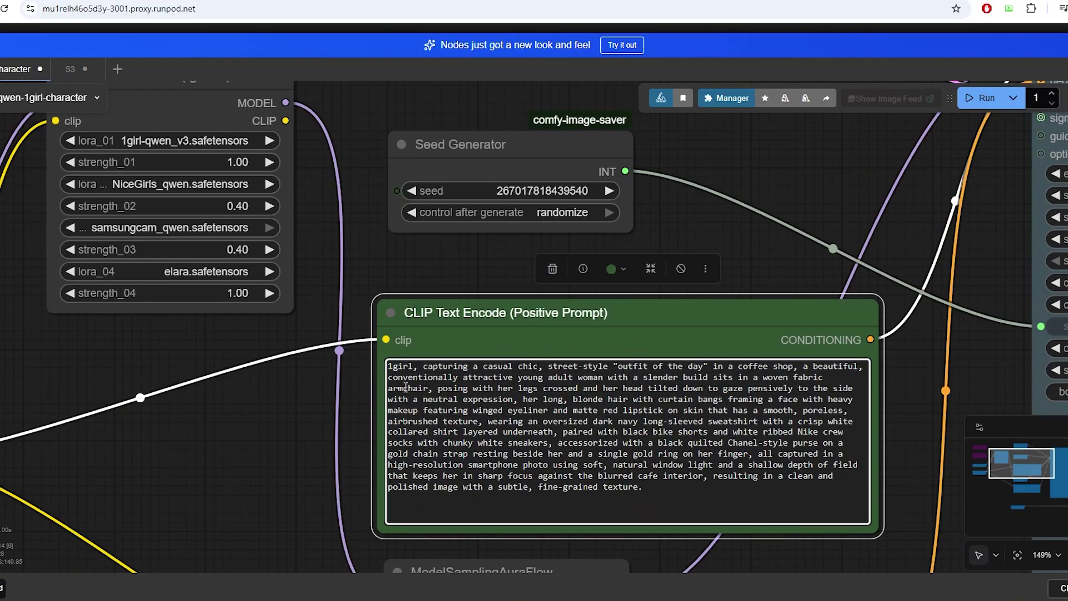
Step: Transfer the edited prompt to the qwen-1girl-character workflow's positive prompt and insert the trigger word "elaradreamcore" after "1girl,"
click(417, 367)
text(elaradreamcore)
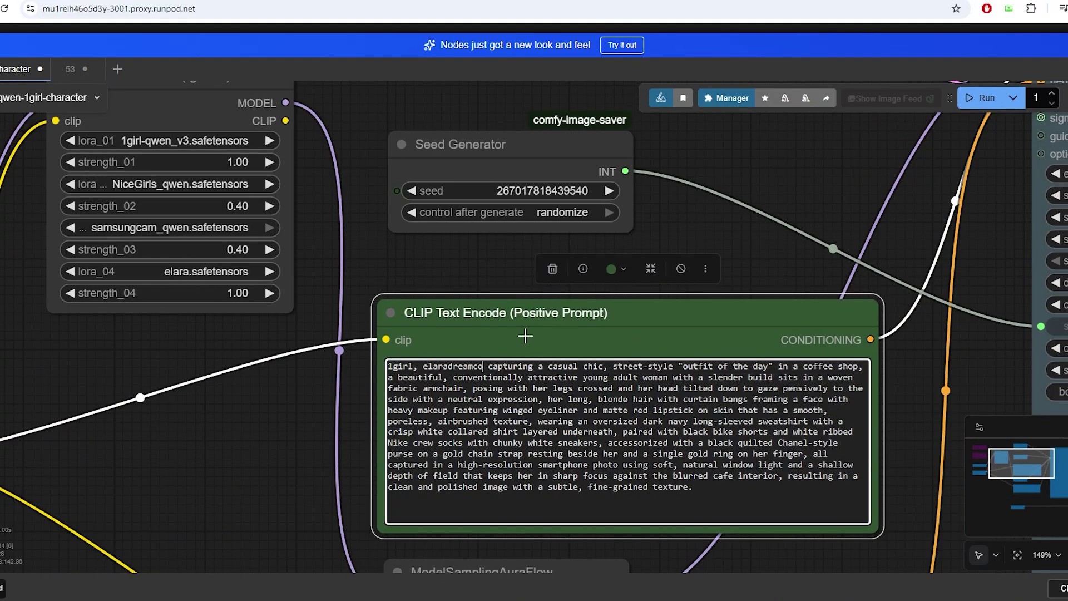
Step: Run the qwen-1girl-character workflow and follow its progress at the ClownsharKSampler node
scroll(825, 250, down, 3)
click(979, 98)
scroll(504, 364, down, 7)
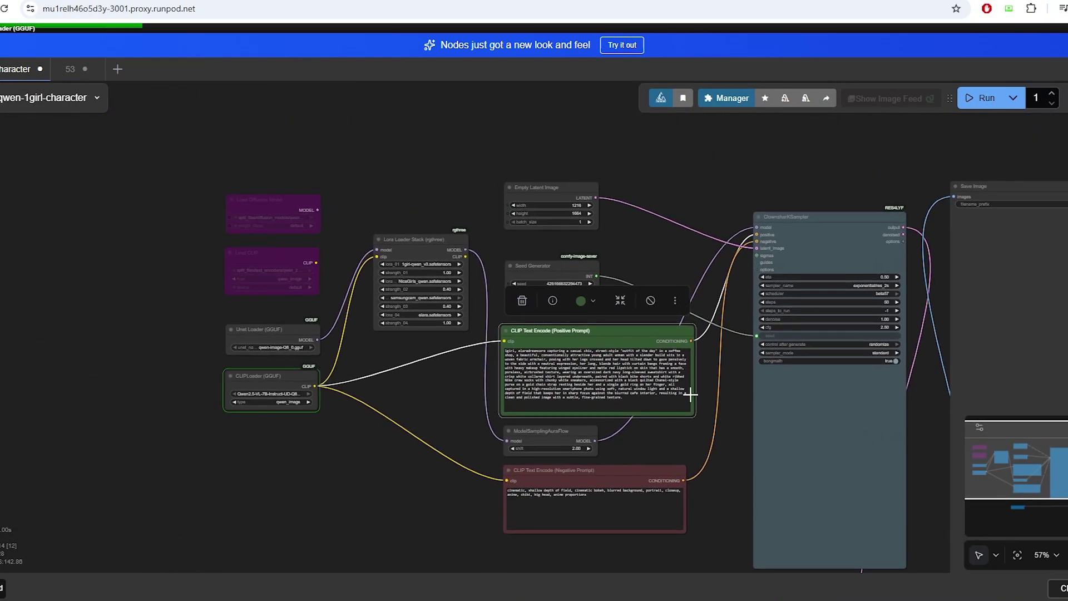
scroll(647, 252, up, 1)
drag(647, 253, 486, 239)
scroll(562, 233, up, 1)
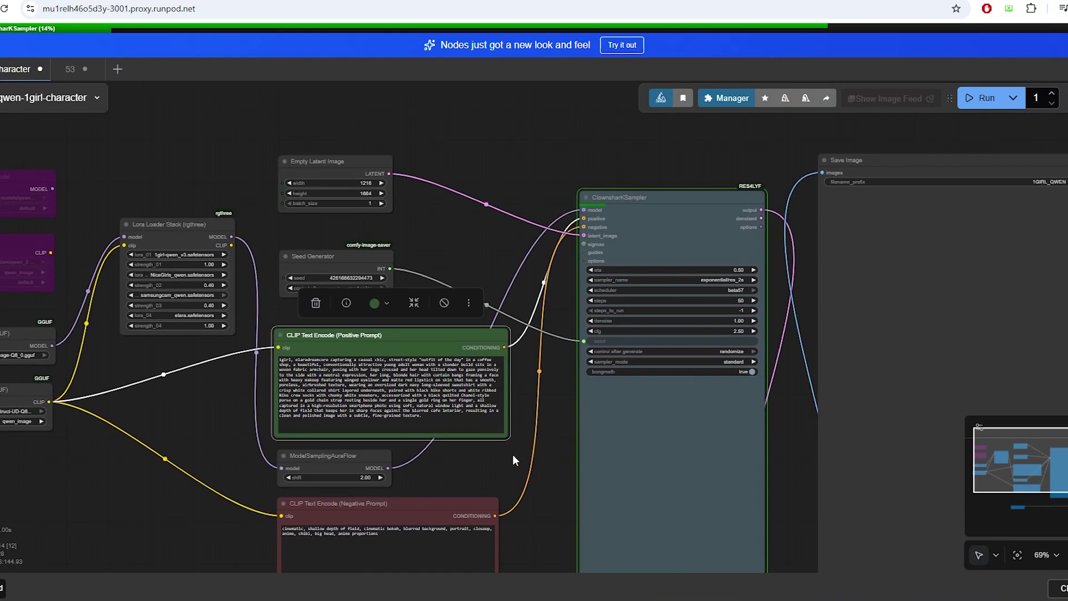
click(656, 198)
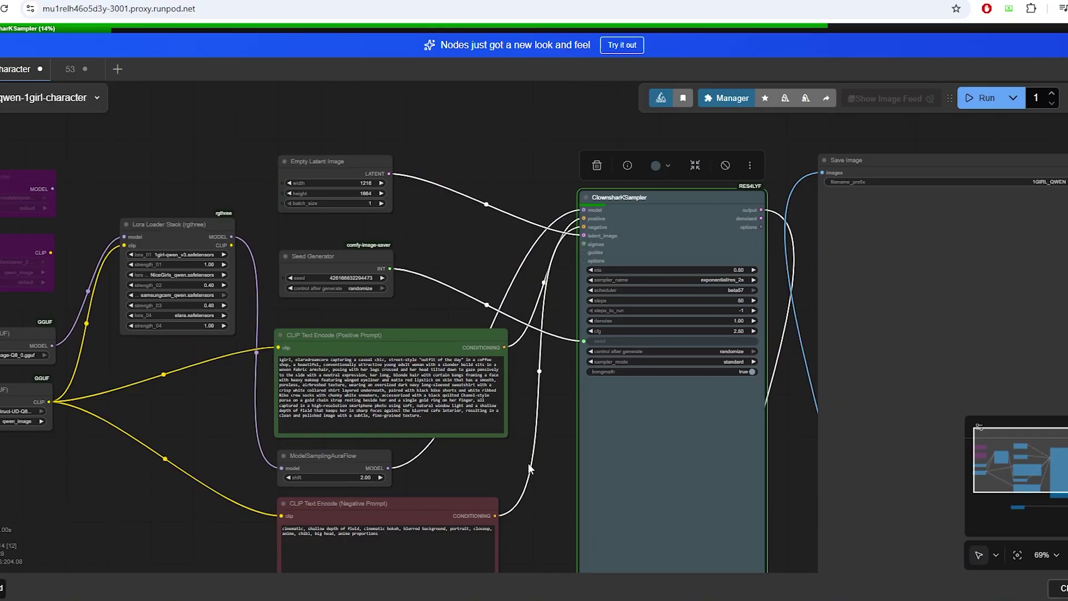
drag(528, 463, 477, 423)
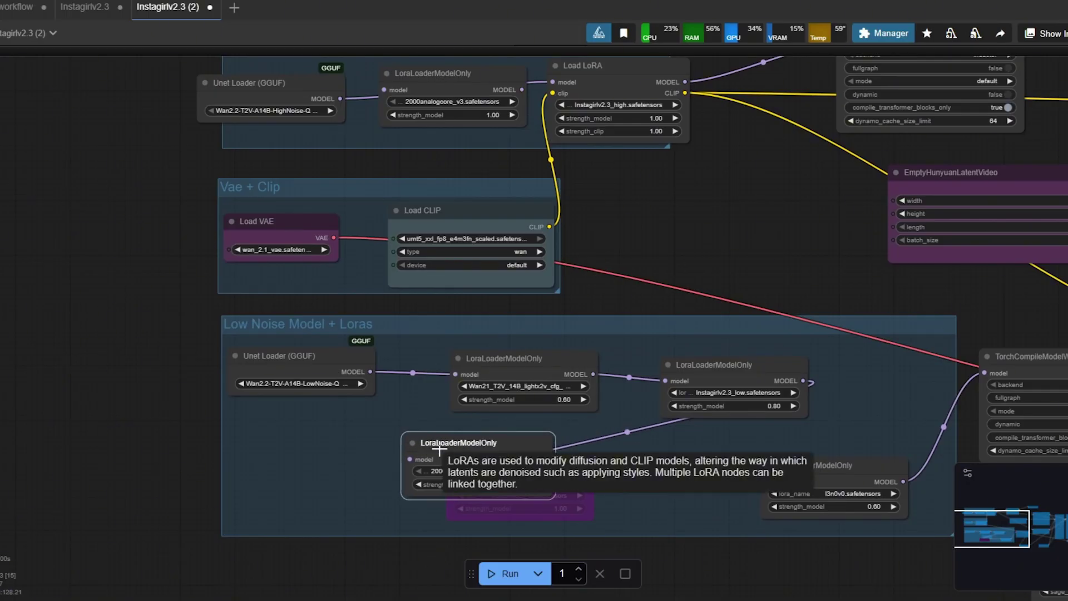
Step: In the Low Noise Model + Loras group, insert the 2000analogcore_v3 LoRA node between the bypassed LoRA and the l3n0v0 LoRA
click(450, 471)
drag(450, 471, 406, 471)
click(634, 470)
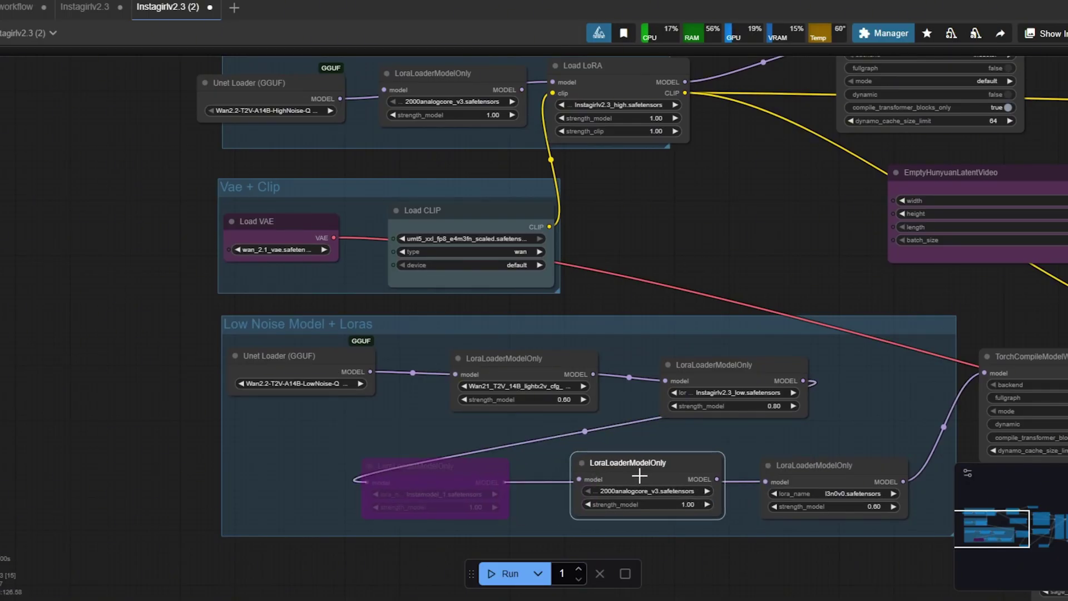
drag(504, 480, 579, 481)
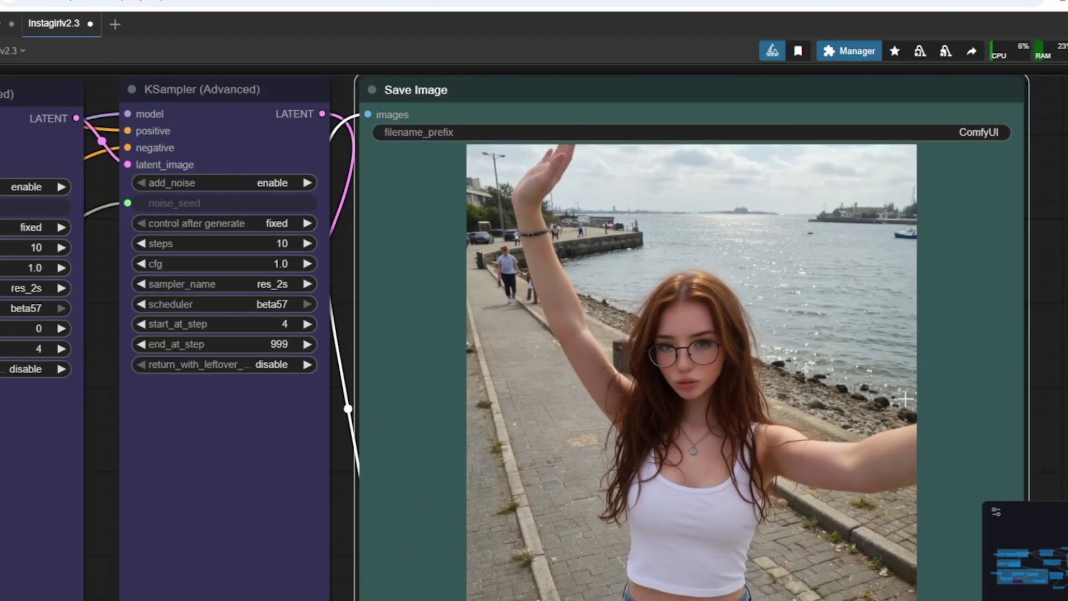
Step: Inspect the generated harbour selfie and the seated navy sweatshirt image, including the skin and clothing detail
drag(1065, 345, 947, 309)
scroll(985, 251, down, 2)
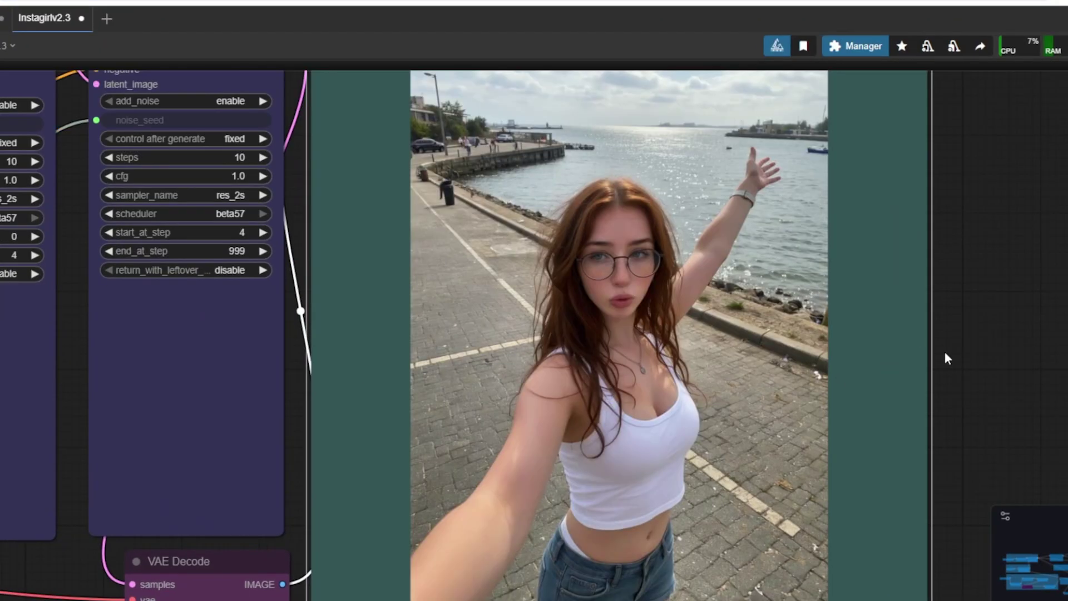
scroll(930, 353, up, 2)
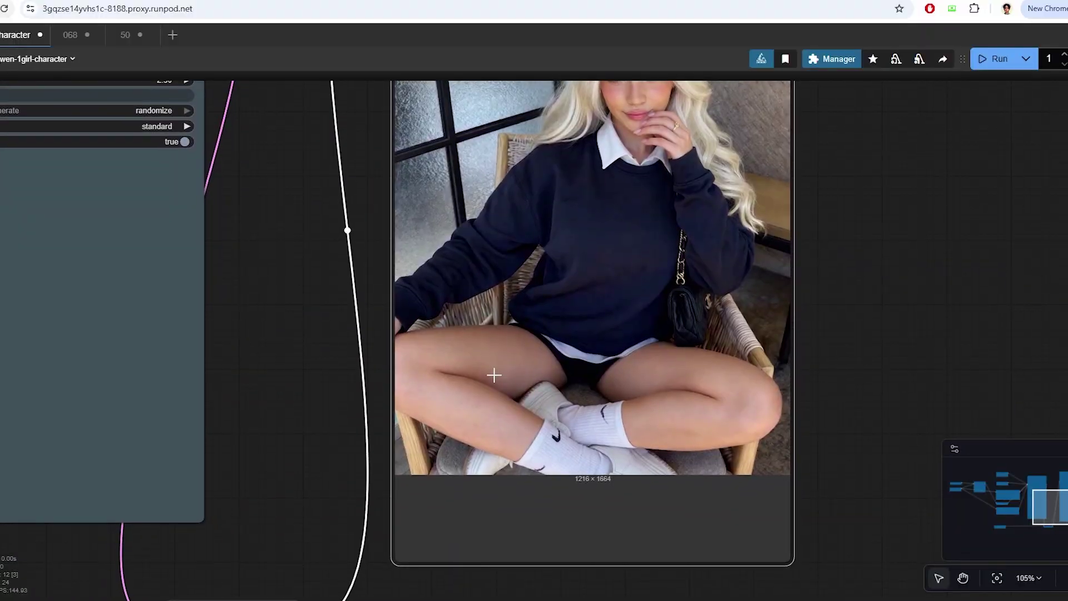
scroll(489, 334, up, 5)
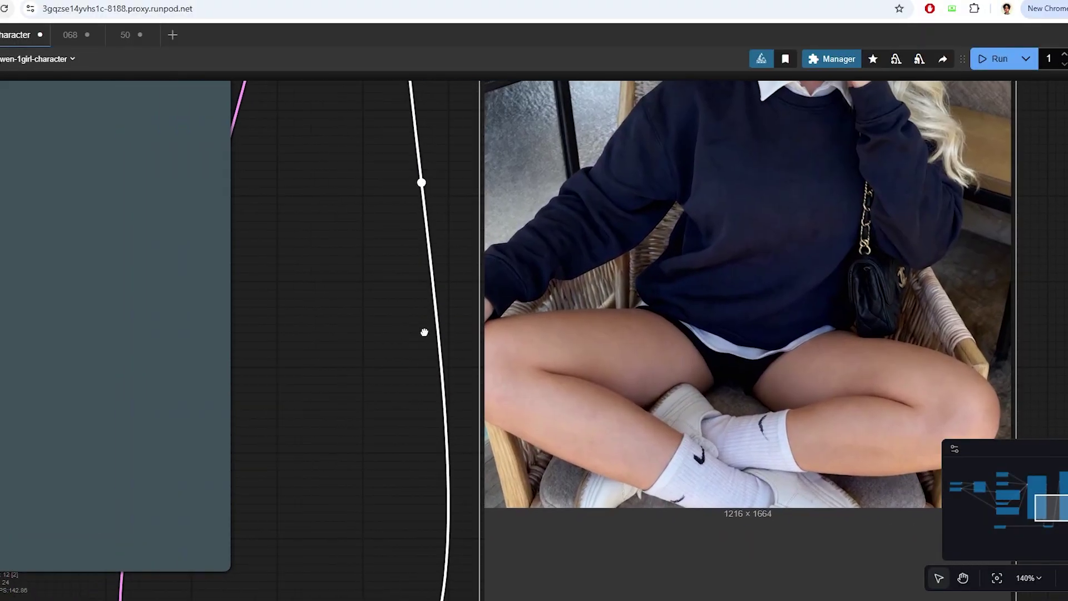
scroll(489, 332, up, 4)
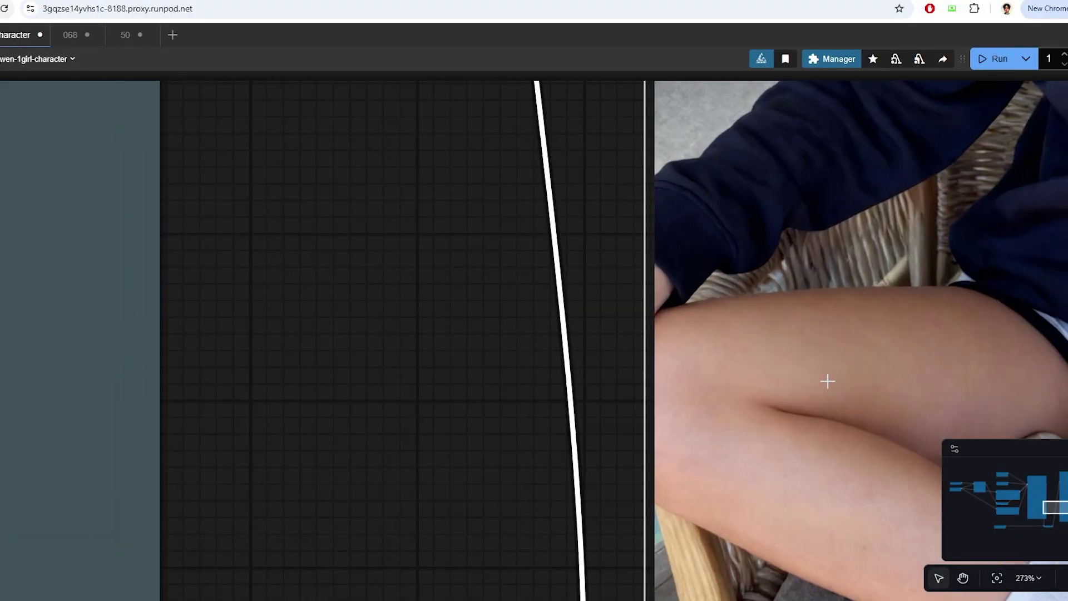
scroll(539, 377, down, 10)
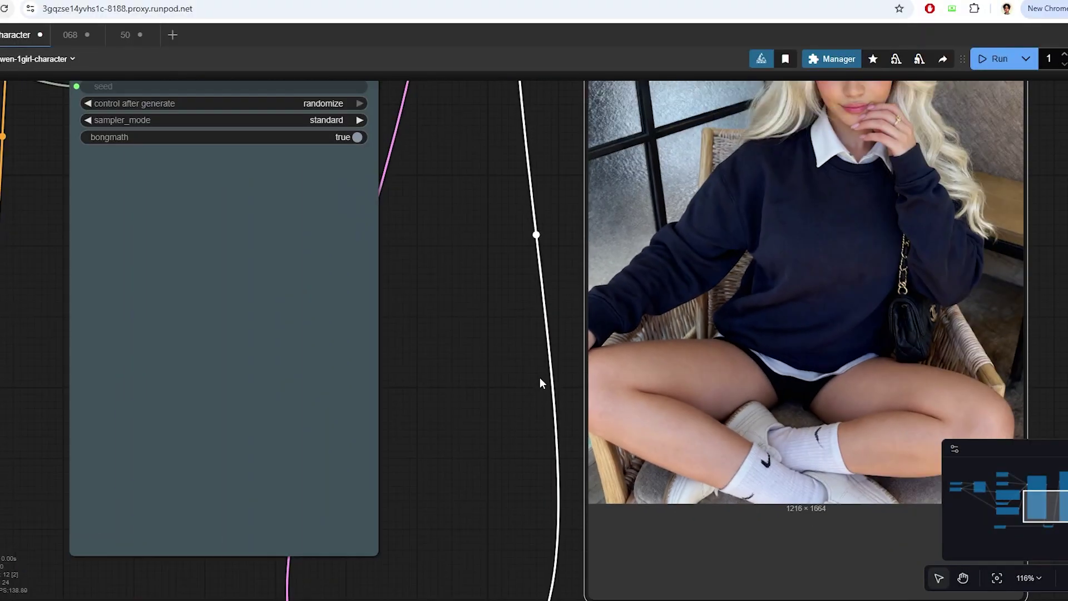
scroll(813, 223, up, 9)
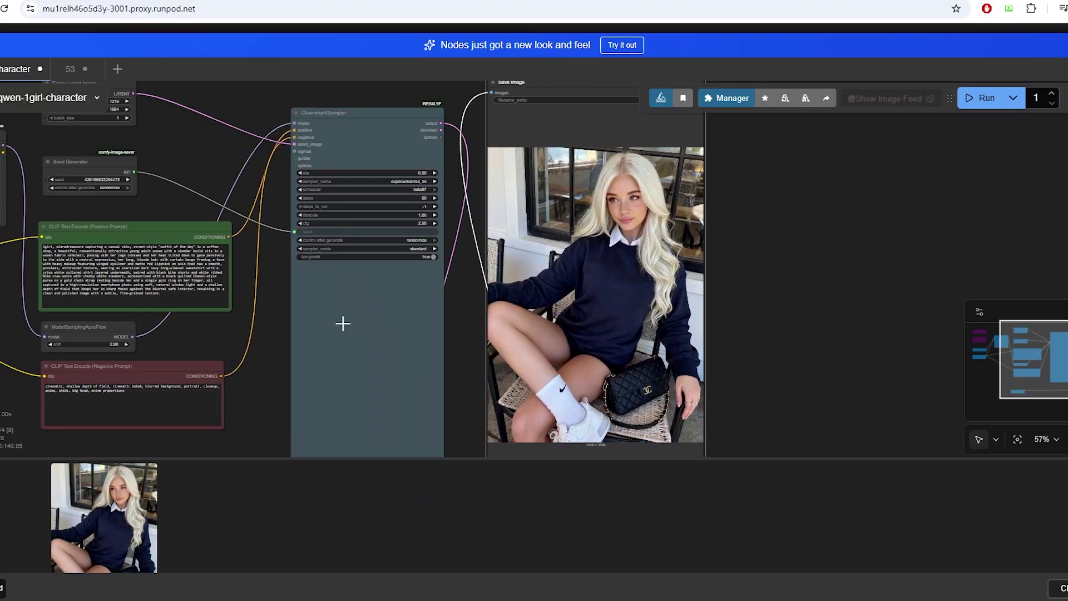
Step: Search the positive prompt for "chanel" and compare the described purse with the one in the generated image
key(ctrl+f)
text(chanel)
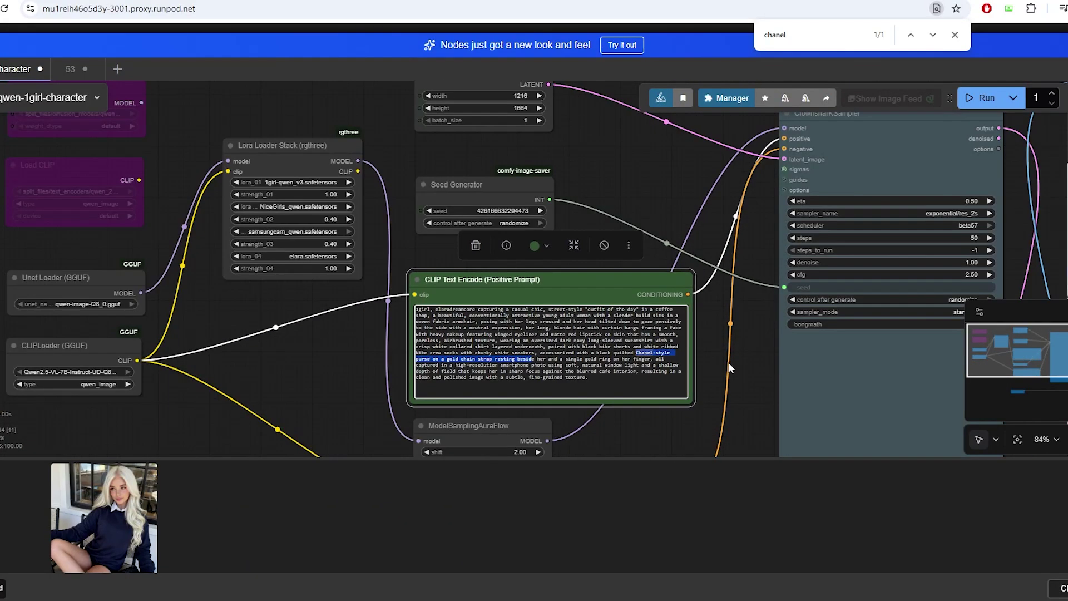
drag(728, 363, 360, 290)
drag(660, 317, 399, 227)
click(670, 349)
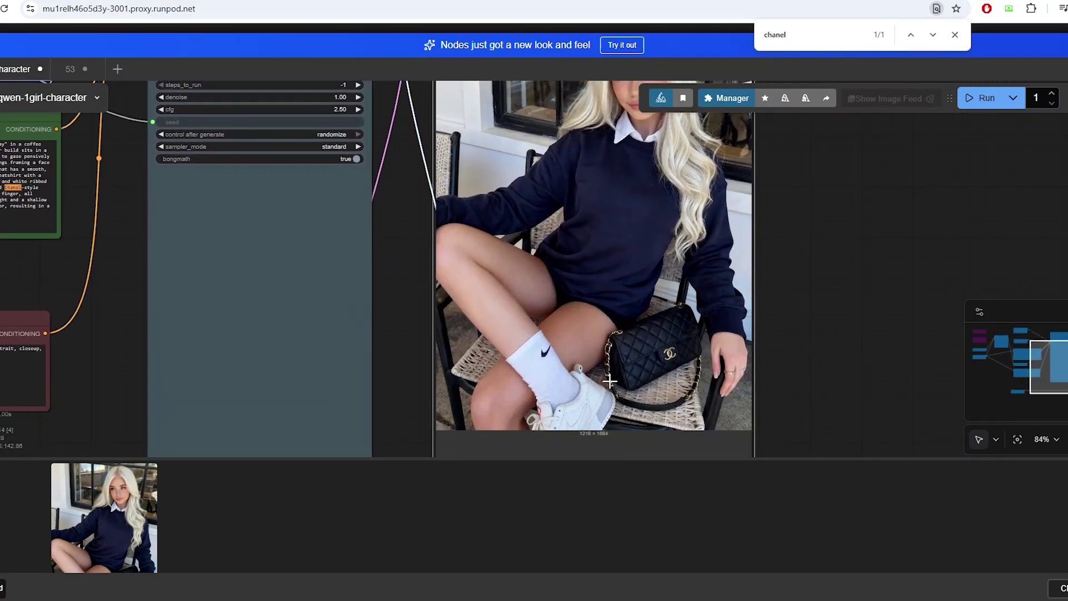
Step: Examine the face and hair of the woman in the generated navy sweatshirt image
drag(820, 233, 775, 237)
scroll(634, 367, up, 10)
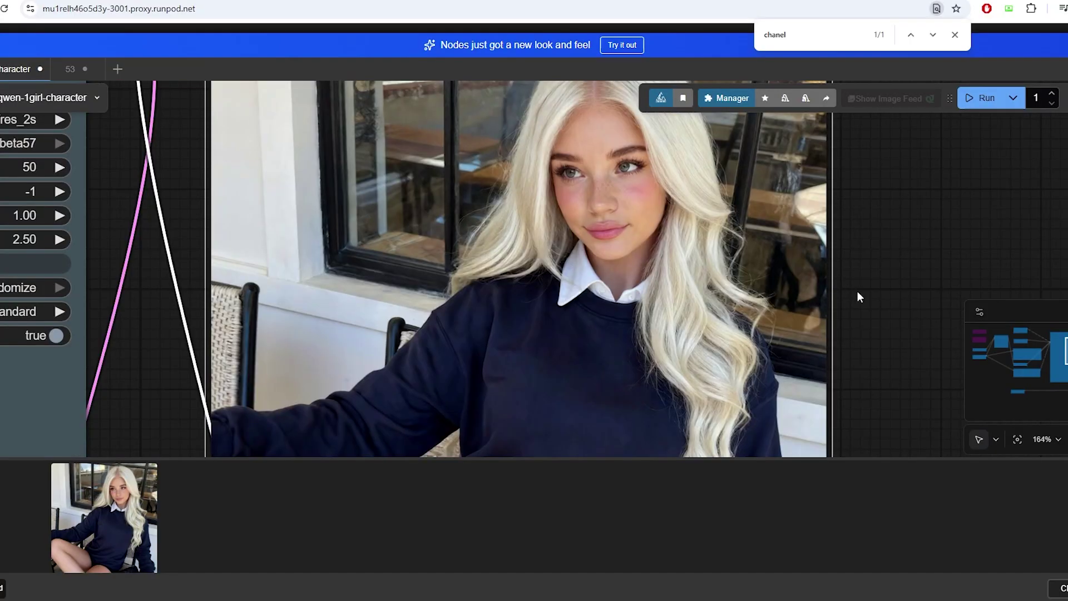
scroll(873, 360, down, 3)
scroll(873, 363, down, 4)
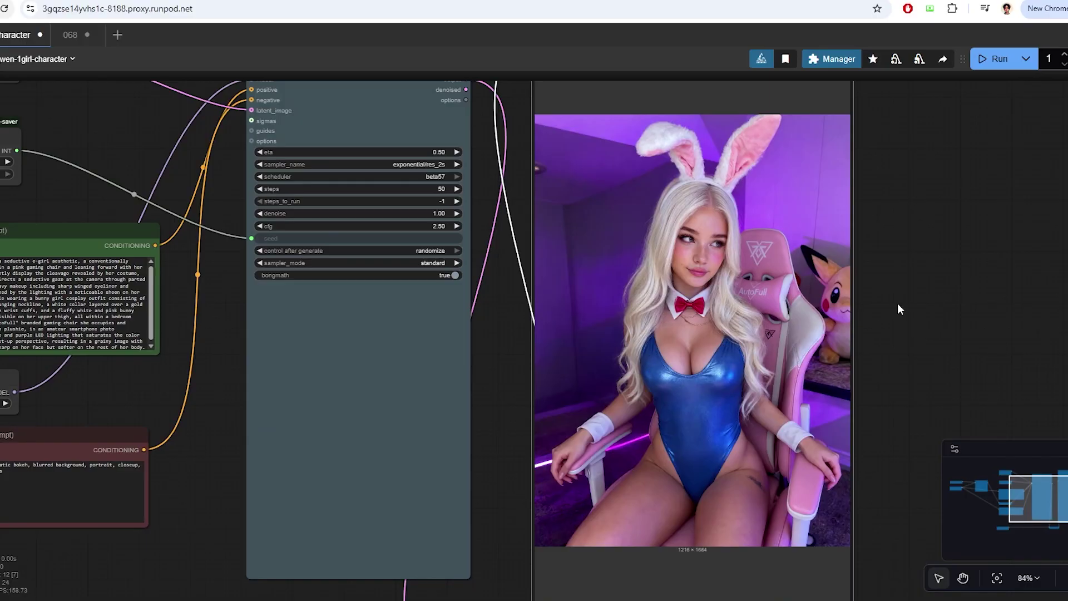
Step: Examine the generated bunny-costume and blue hooded-onesie images for character consistency and fine detail
scroll(779, 361, up, 5)
scroll(809, 376, down, 5)
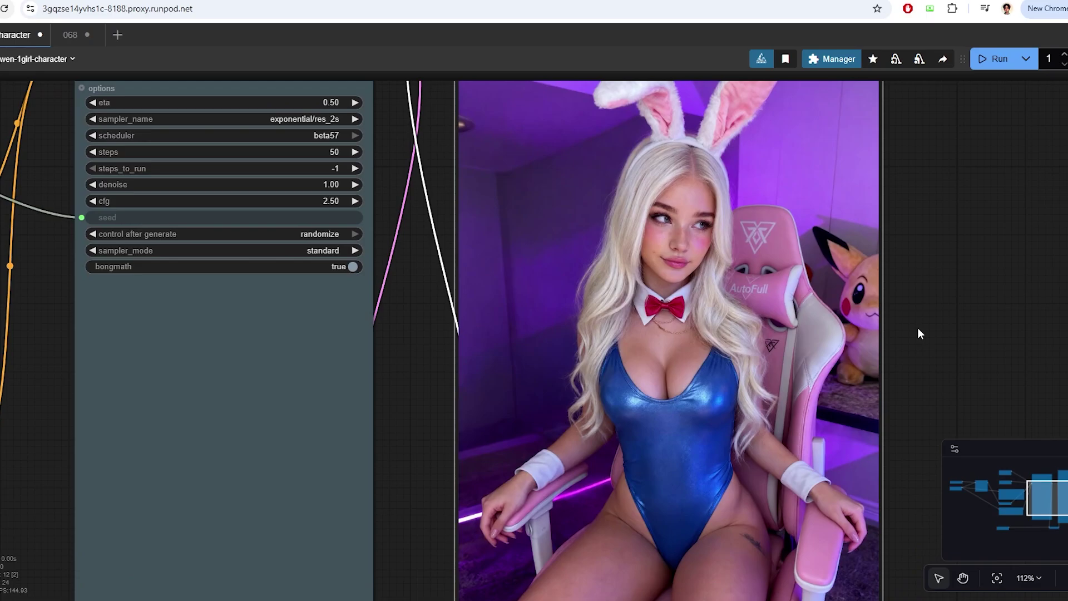
scroll(959, 347, up, 2)
scroll(943, 334, down, 4)
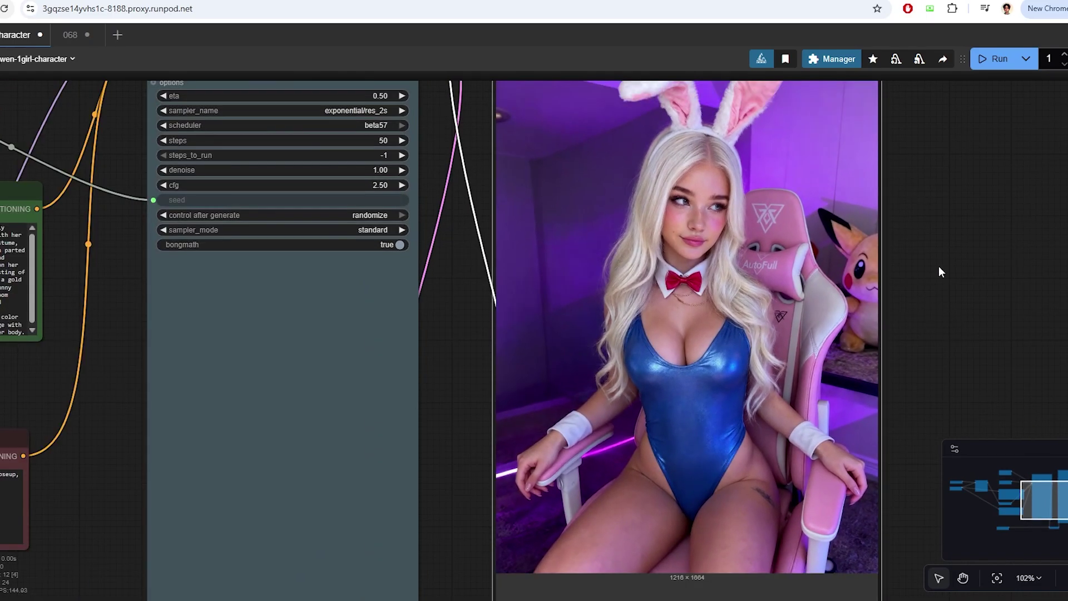
scroll(943, 265, up, 1)
scroll(941, 265, down, 2)
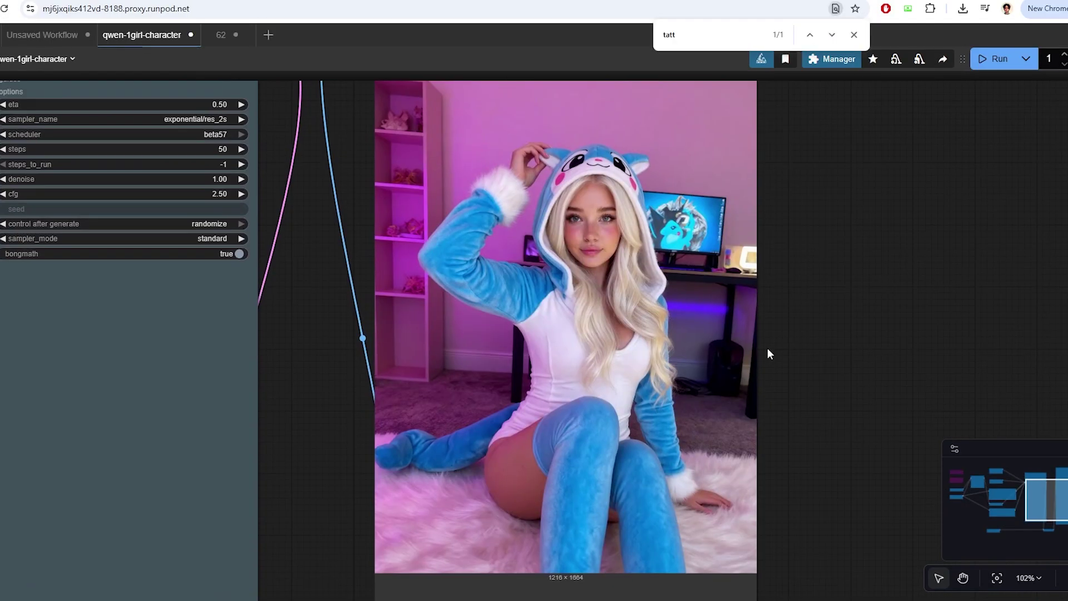
scroll(564, 400, up, 4)
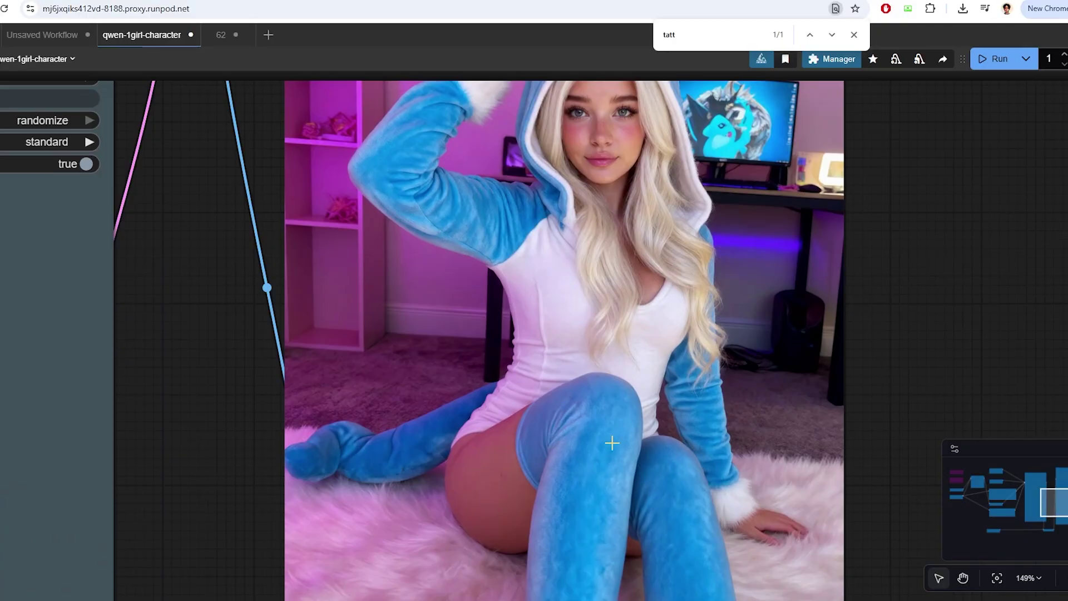
Step: Examine the blue hooded-onesie image up close, checking the face, the hair and the monitor in the background
scroll(610, 441, up, 5)
scroll(605, 447, down, 7)
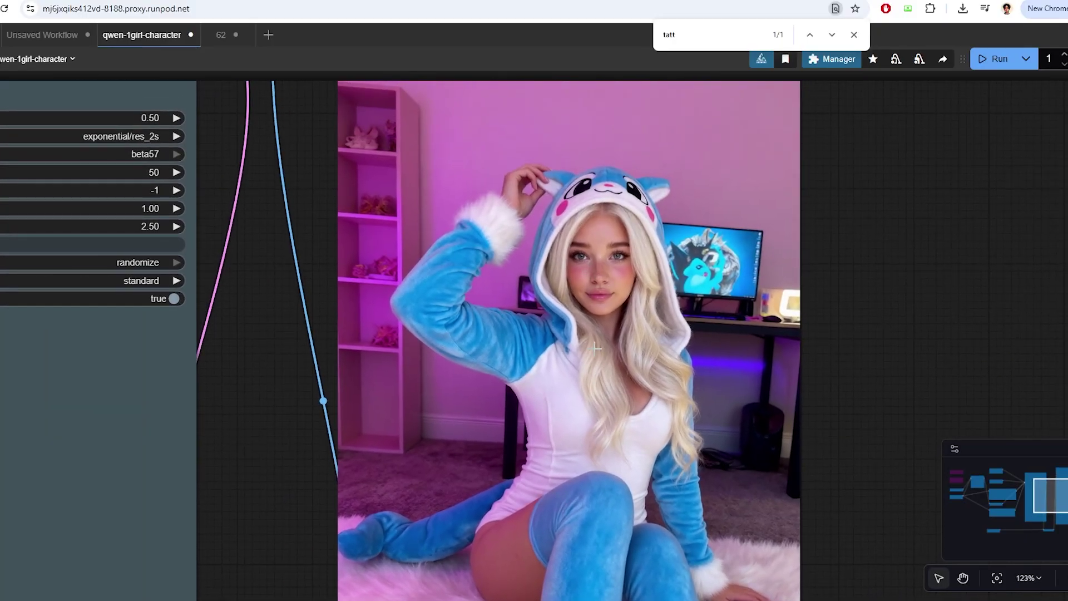
scroll(602, 386, down, 2)
mouse_move(831, 396)
mouse_down()
mouse_move(801, 289)
mouse_move(814, 401)
mouse_up()
scroll(613, 239, up, 2)
scroll(586, 257, up, 10)
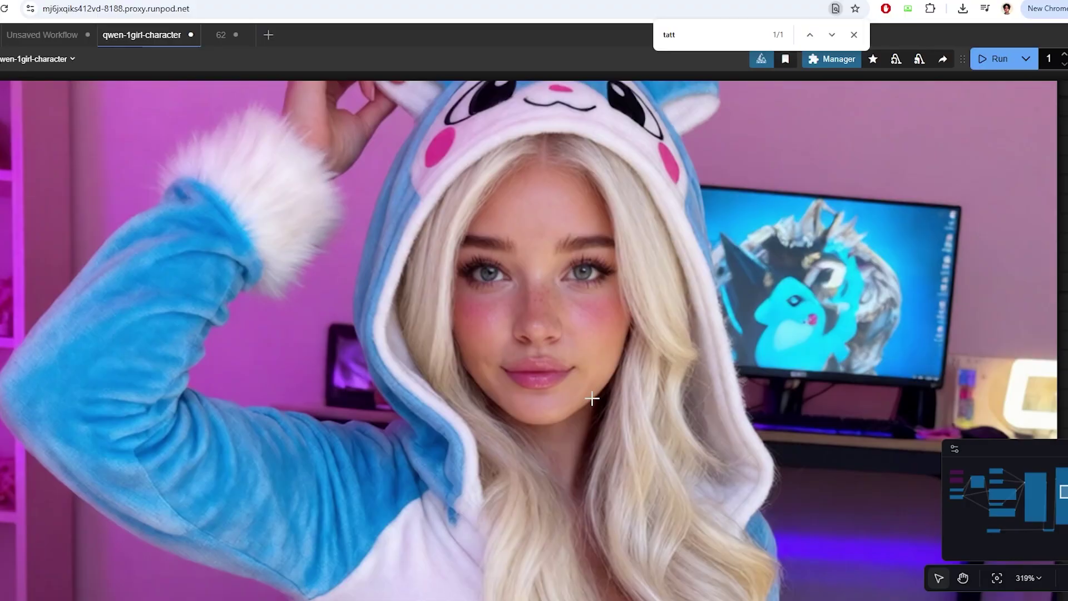
scroll(639, 468, down, 4)
scroll(625, 456, down, 2)
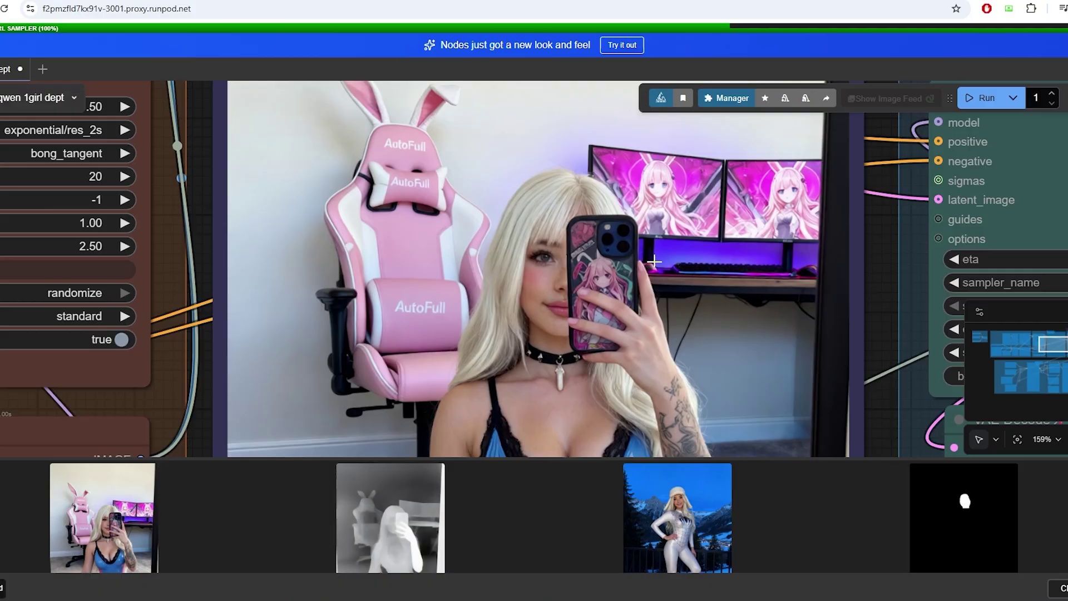
Step: Inspect the generated mirror selfie with the pink gaming chair, covering the face, phone case, tattoos and outfit
drag(875, 269, 848, 30)
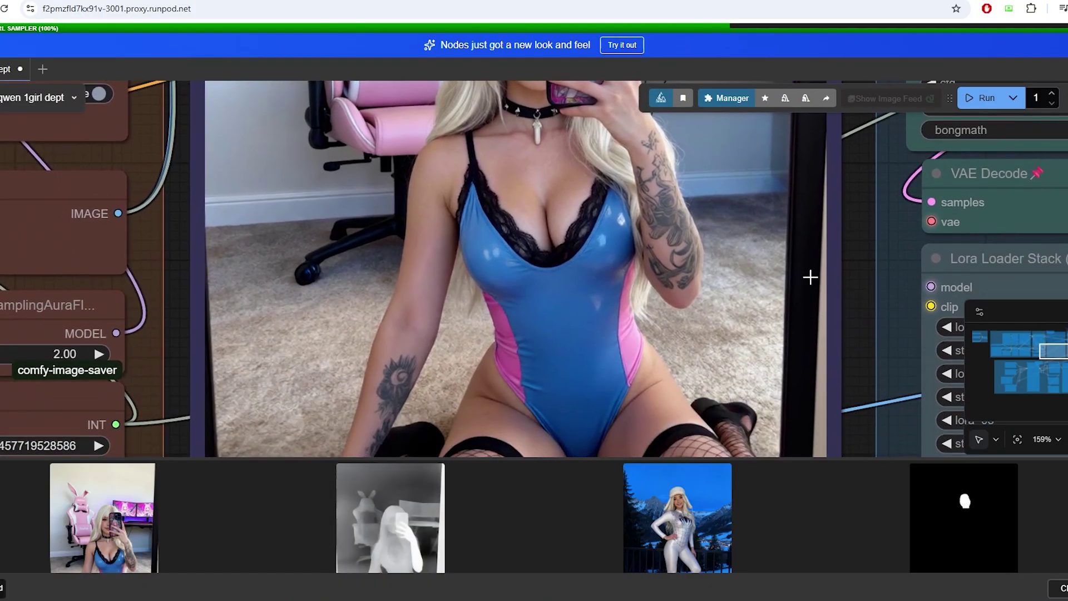
scroll(820, 274, down, 2)
drag(845, 292, 809, 409)
scroll(839, 245, down, 2)
scroll(593, 262, up, 2)
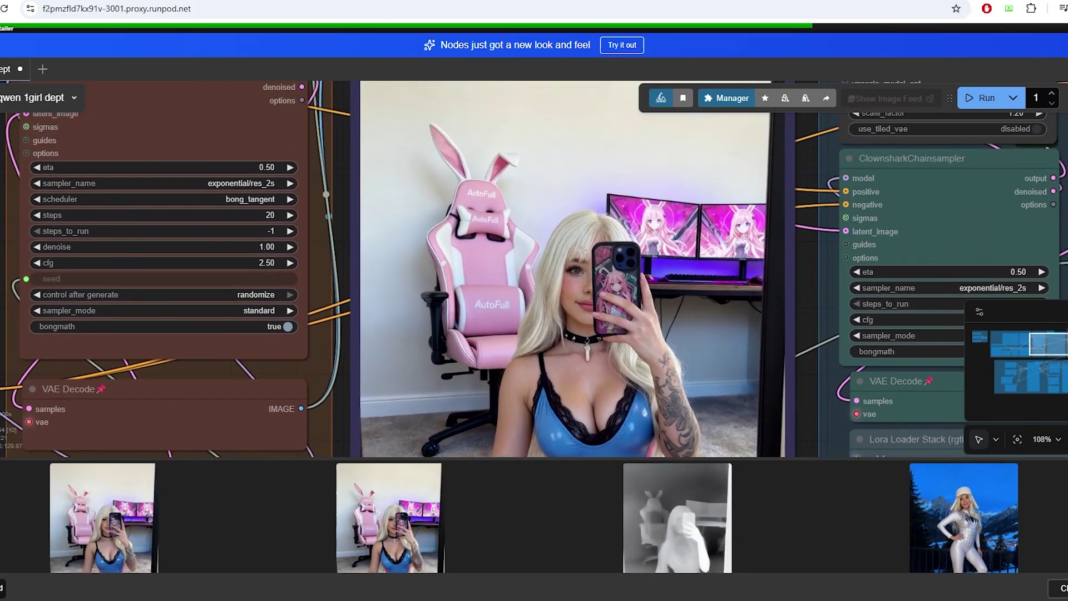
scroll(593, 295, up, 1)
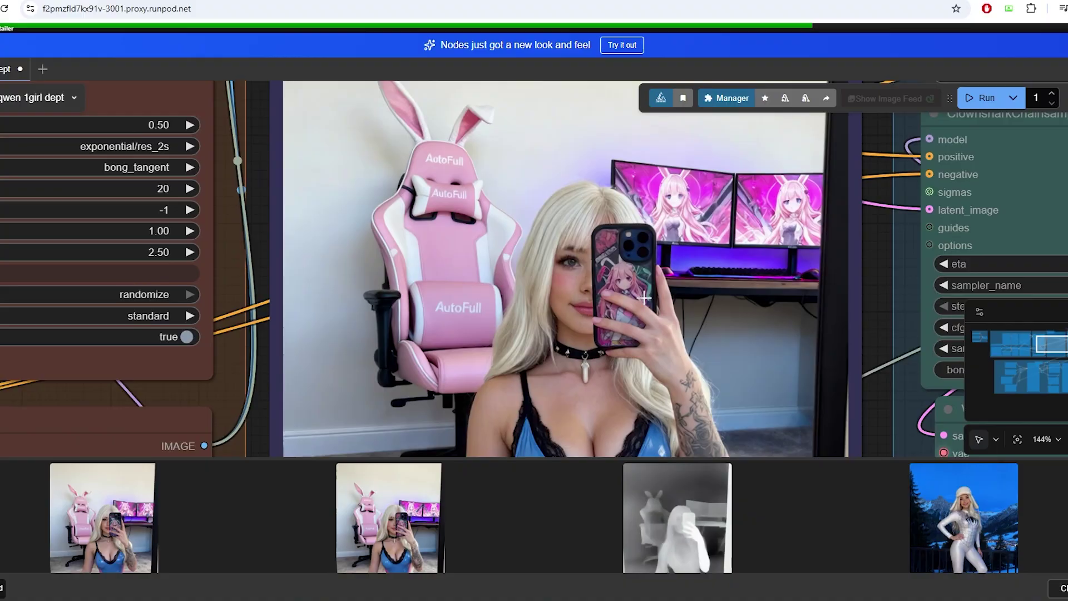
scroll(813, 320, down, 5)
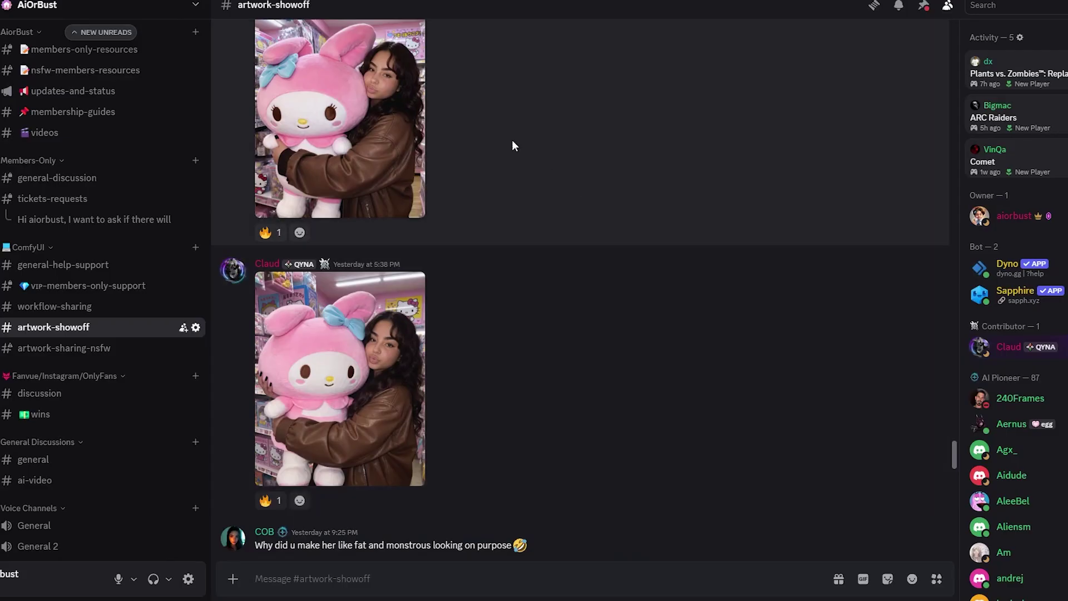
Step: Switch to Discord and browse the character images that members posted in the artwork-showoff channel
scroll(614, 354, up, 8)
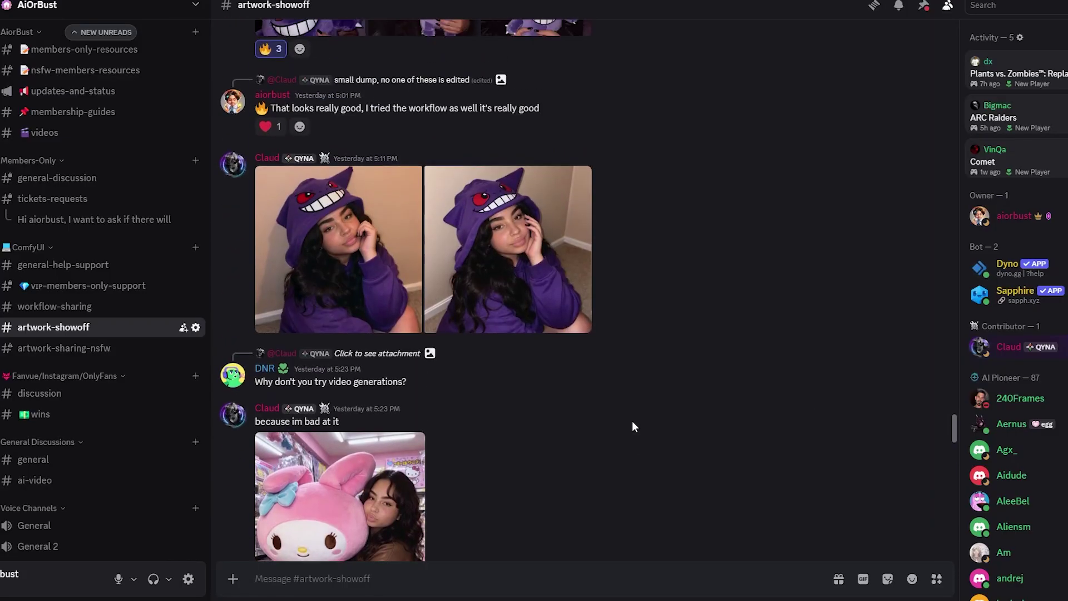
scroll(633, 426, up, 10)
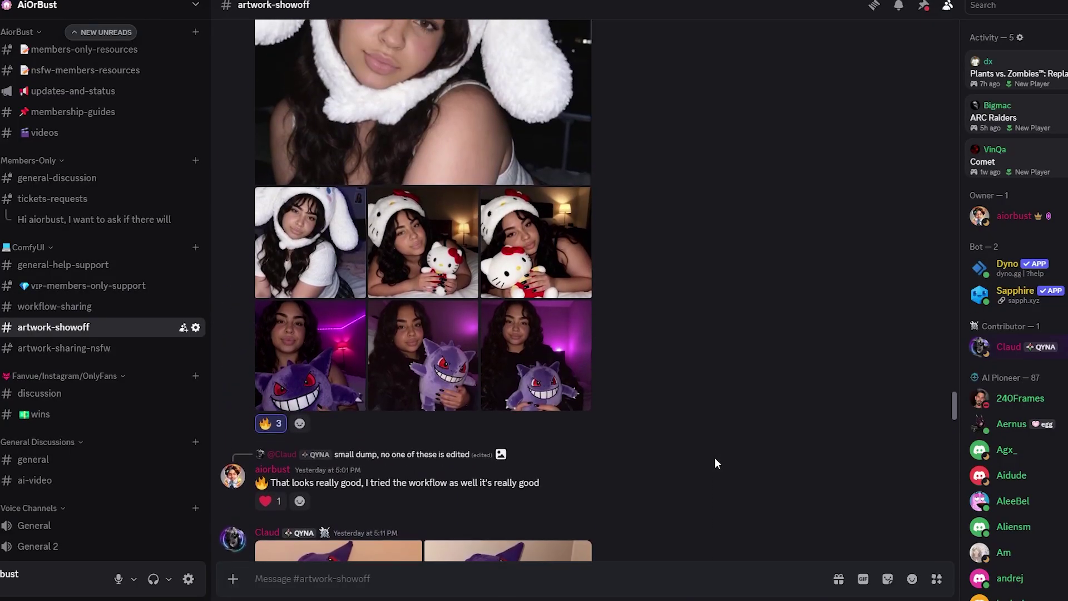
scroll(716, 463, up, 4)
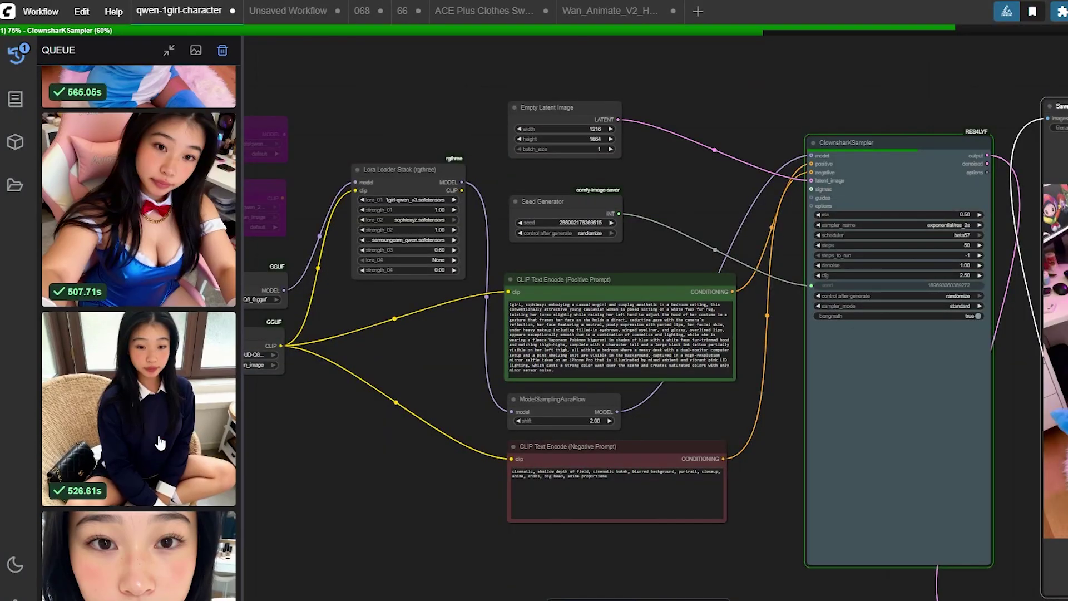
scroll(234, 492, down, 6)
Step: Compare the second character's finished images in the ComfyUI queue, including the pink-haired portrait, the navy sweatshirt and the bunny costume
click(234, 492)
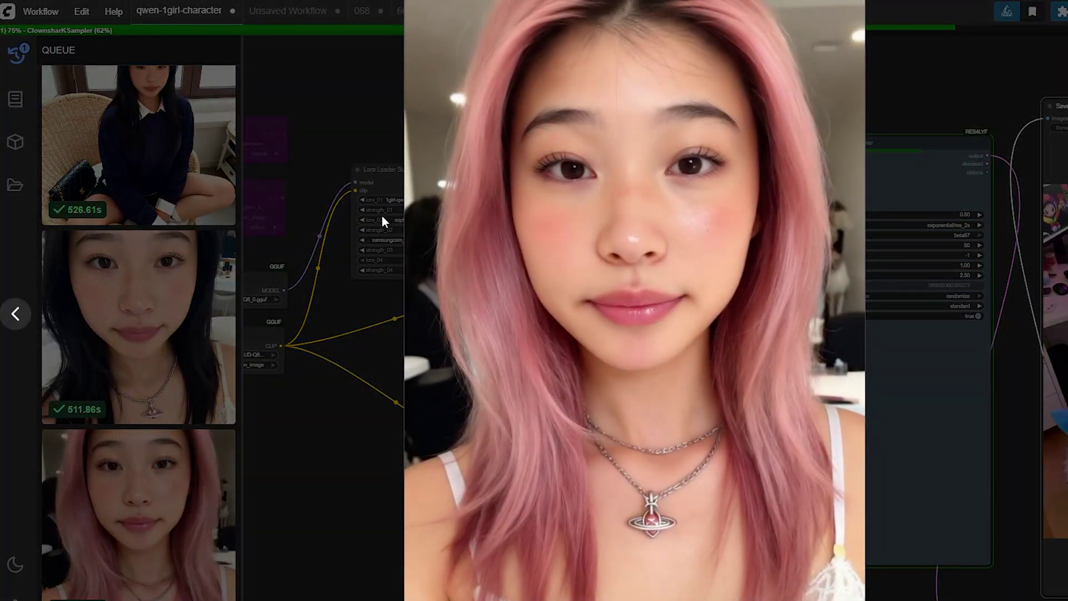
click(279, 240)
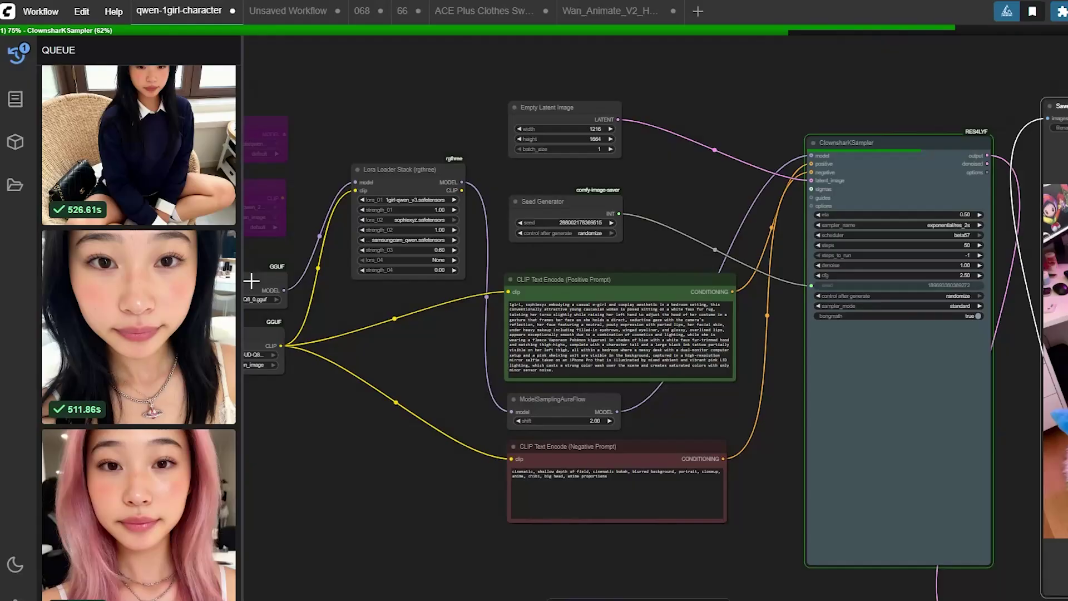
scroll(190, 354, up, 5)
click(191, 354)
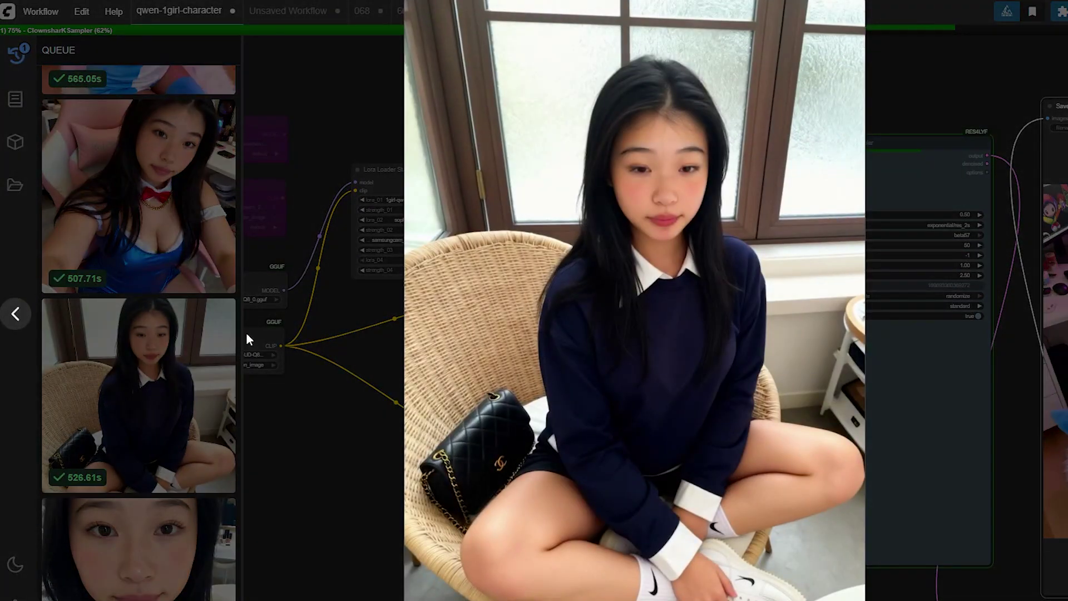
click(203, 306)
scroll(167, 338, up, 5)
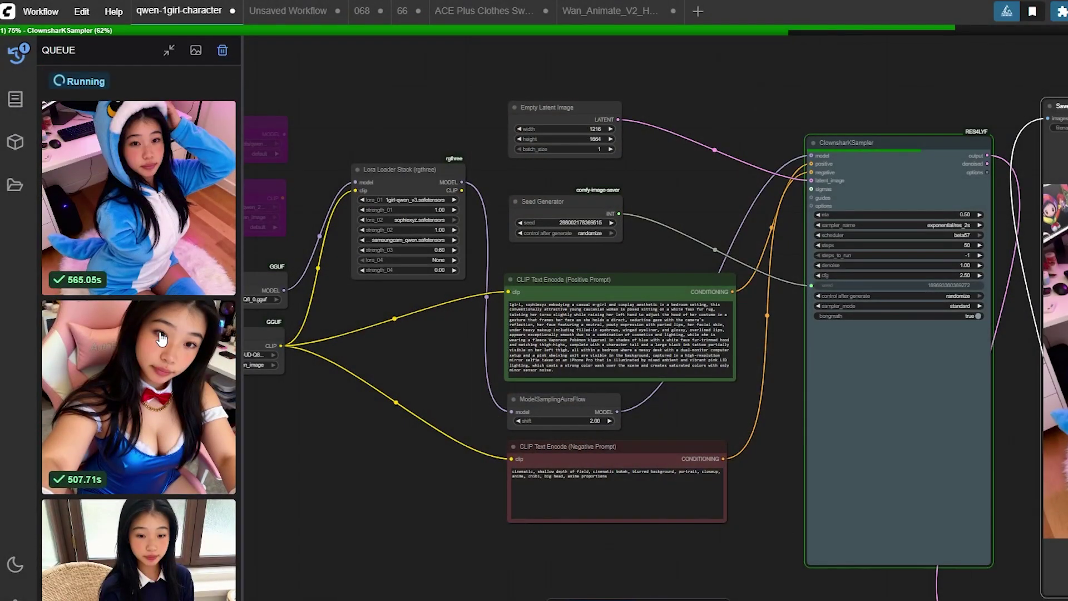
click(167, 339)
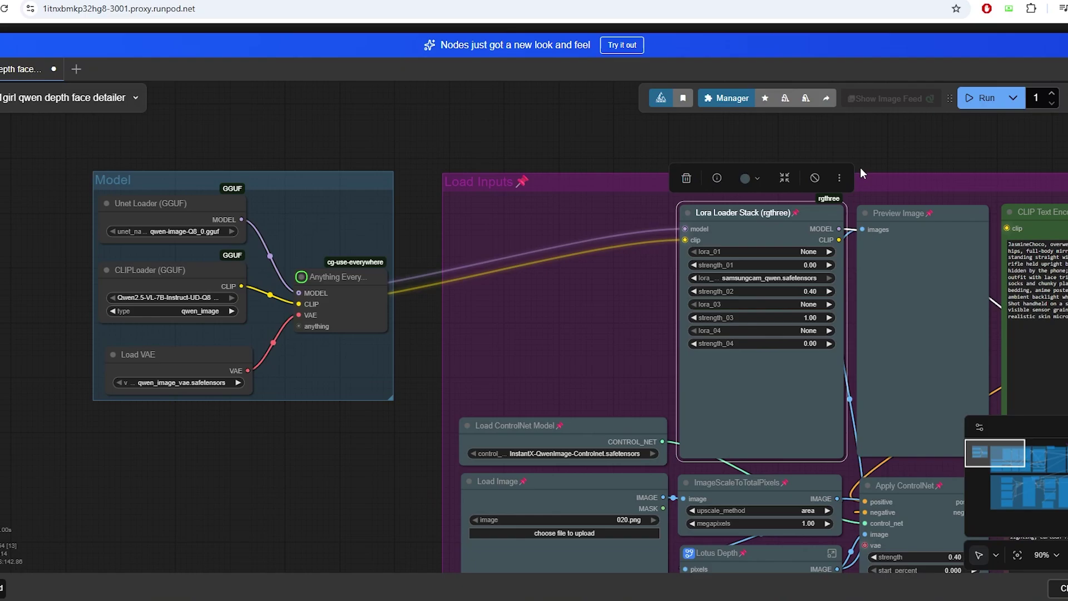
Step: Review the Unet, CLIP and VAE loaders in the Model group of the 1girl qwen depth face detailer workflow
drag(402, 438, 317, 411)
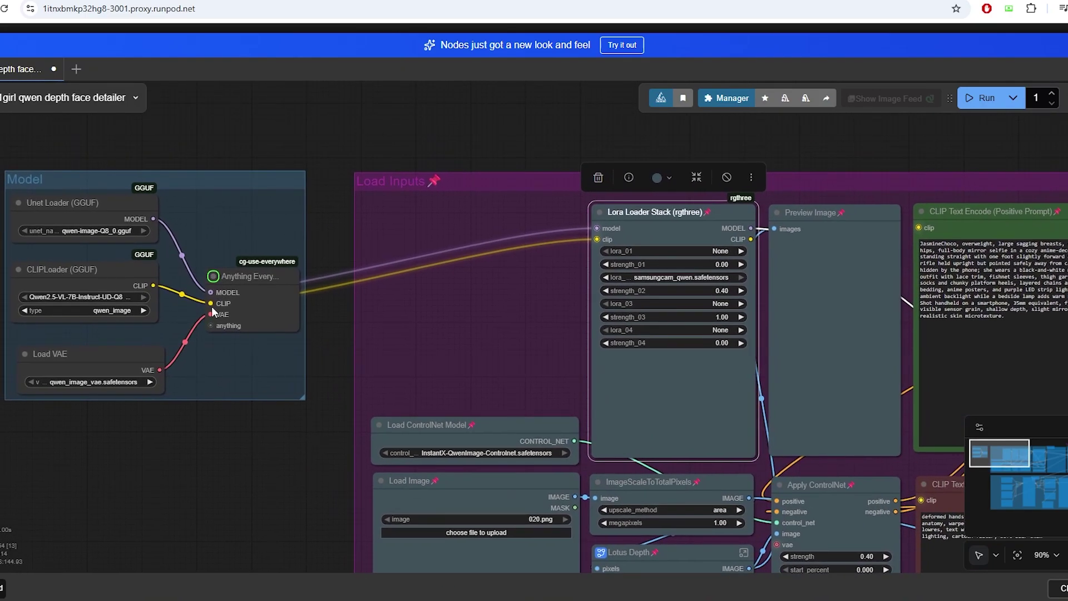
drag(243, 167, 358, 175)
click(272, 192)
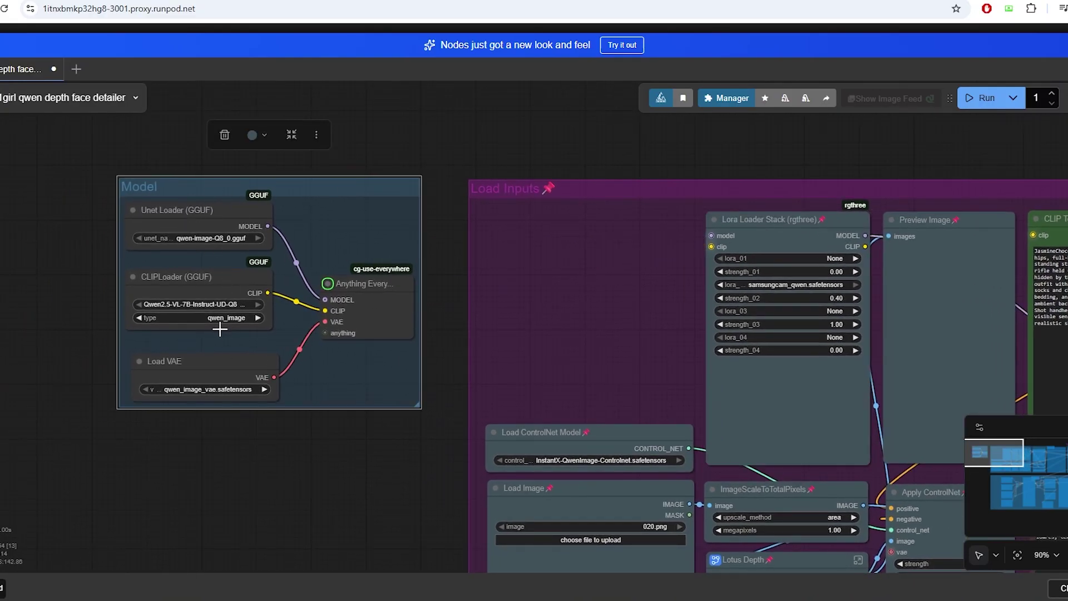
click(215, 276)
click(212, 362)
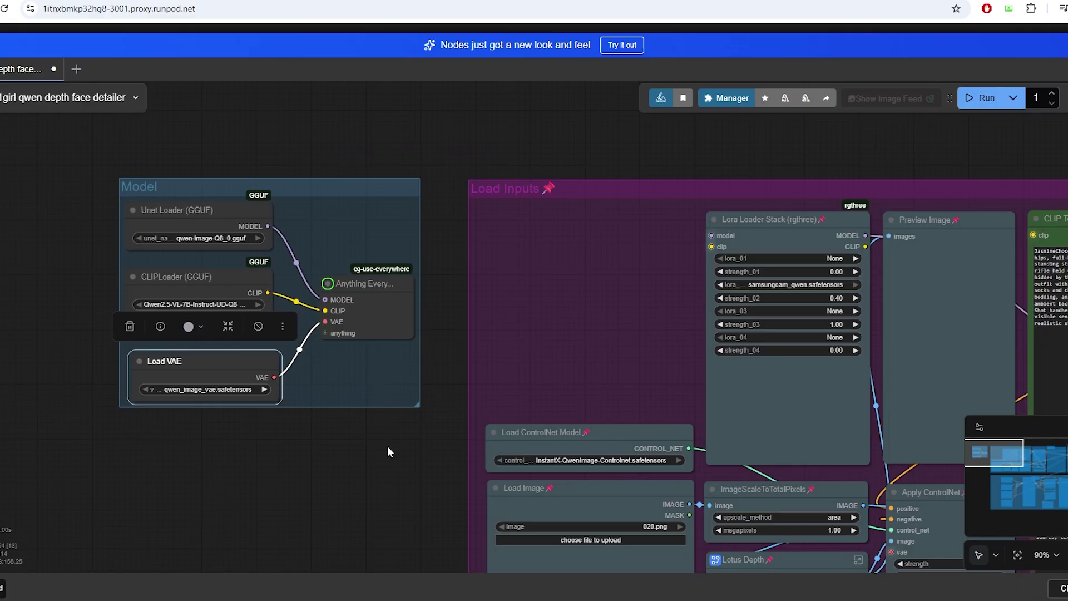
Step: In the Load Inputs LoRA stack, select 1girl-qwen_v3.safetensors for lora_01, samsungcam_qwen.safetensors for lora_02 and elara.safetensors for lora_03
scroll(389, 490, down, 1)
drag(401, 505, 90, 469)
click(417, 184)
drag(456, 108, 515, 93)
click(482, 211)
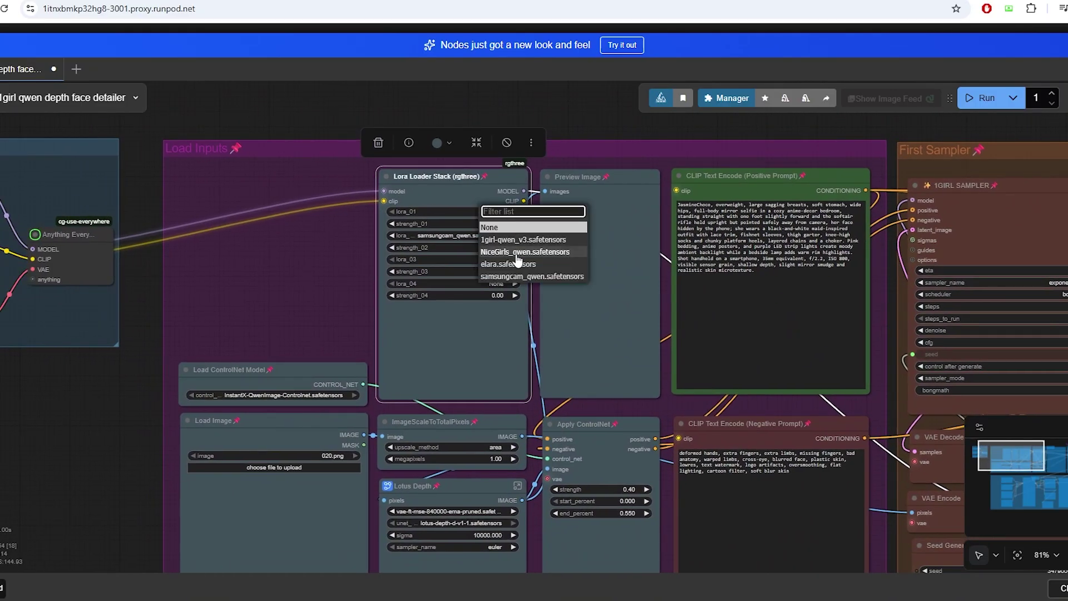
click(478, 256)
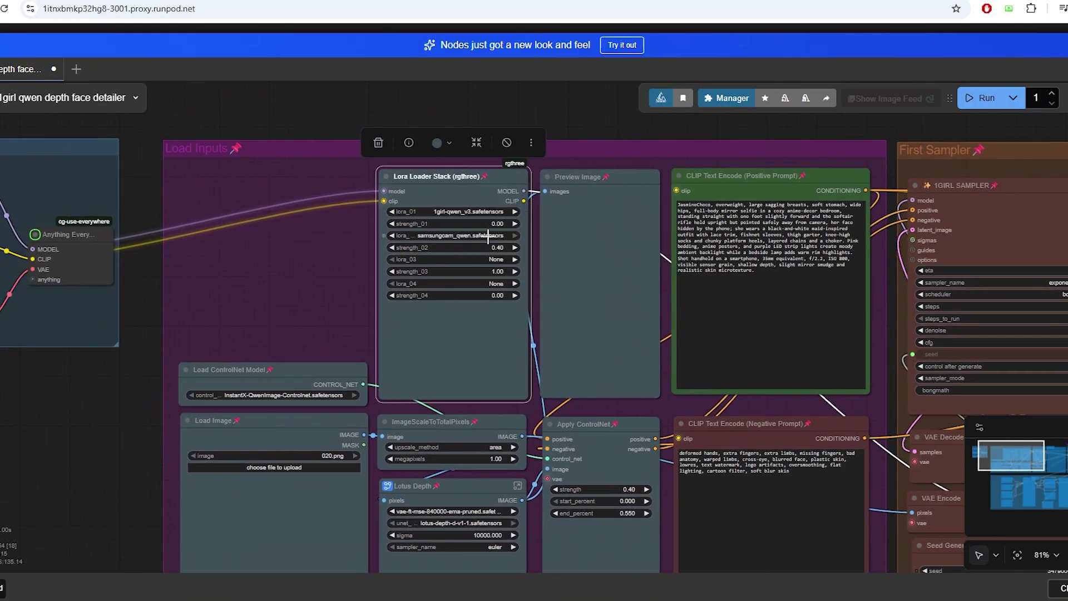
click(488, 235)
click(496, 269)
click(496, 259)
click(503, 310)
Step: Check the model chosen in the Load ControlNet Model node and the neighbouring Lotus Depth node
scroll(172, 417, down, 2)
click(284, 315)
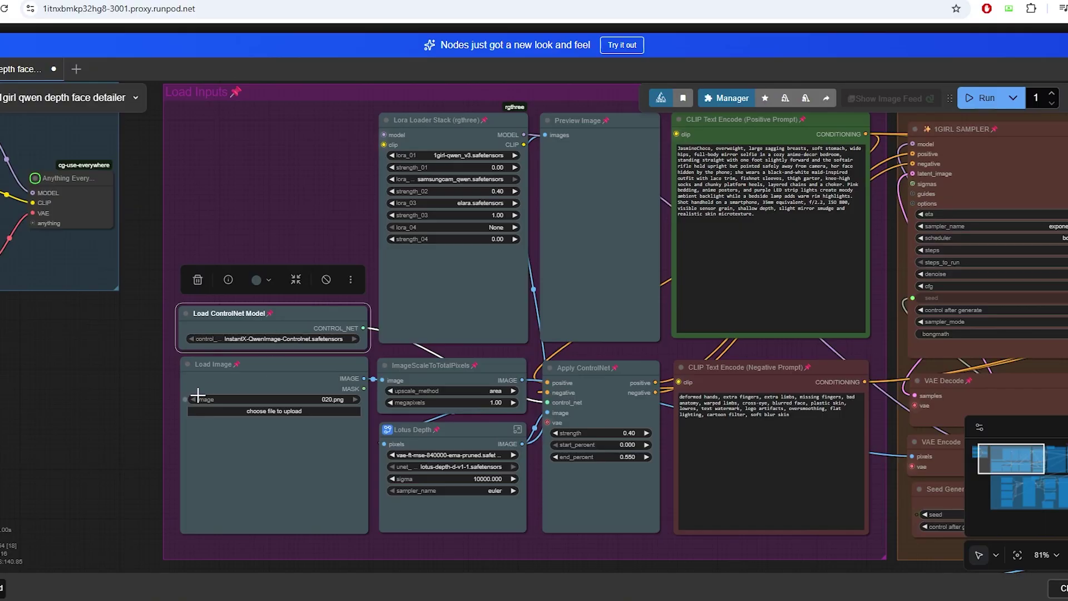
scroll(255, 362, up, 6)
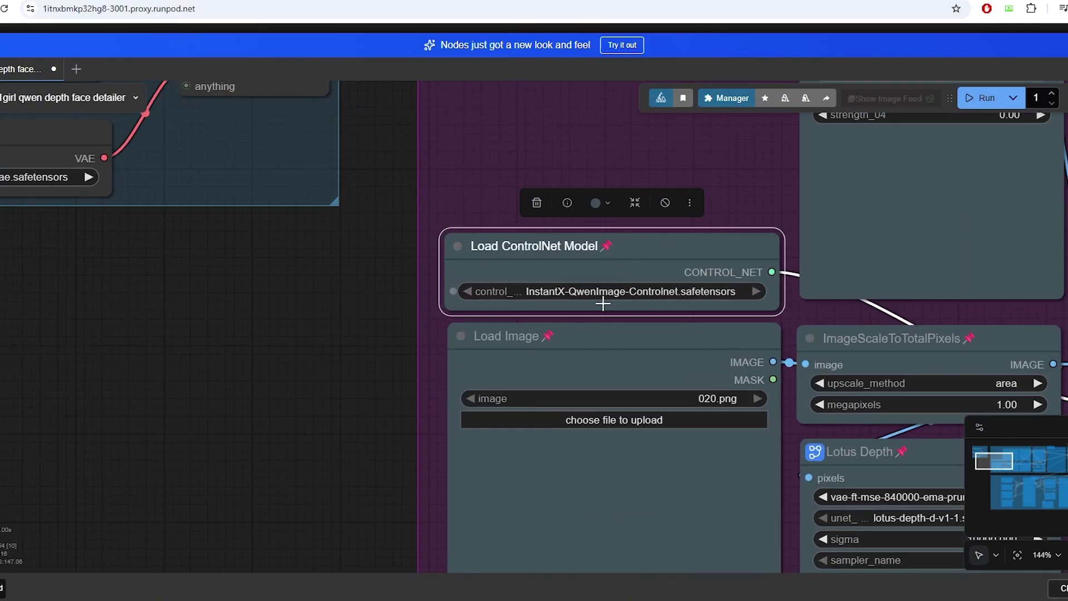
scroll(327, 412, down, 2)
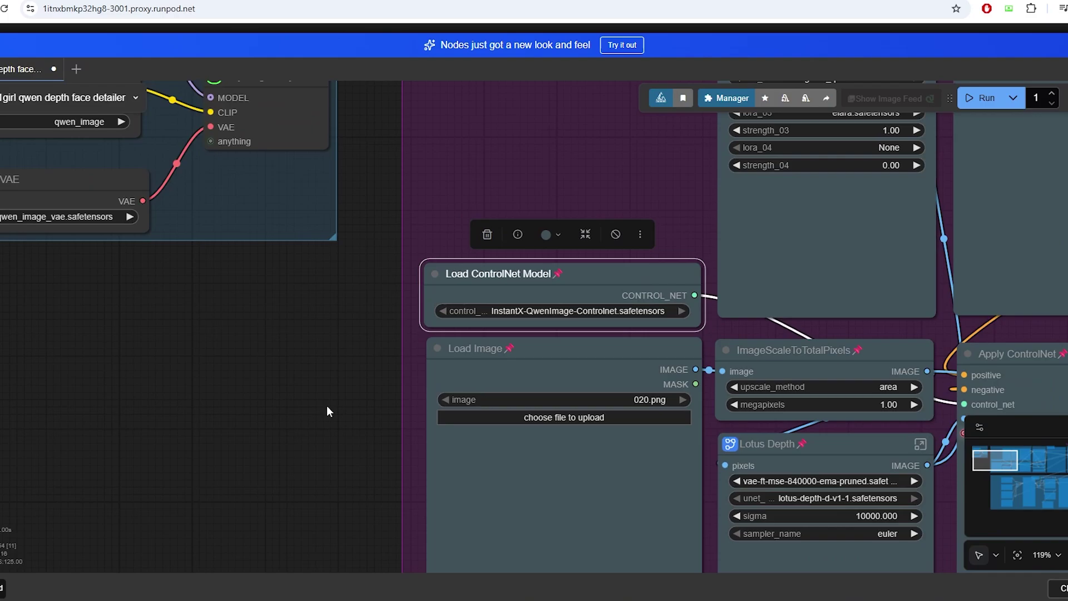
scroll(327, 406, down, 5)
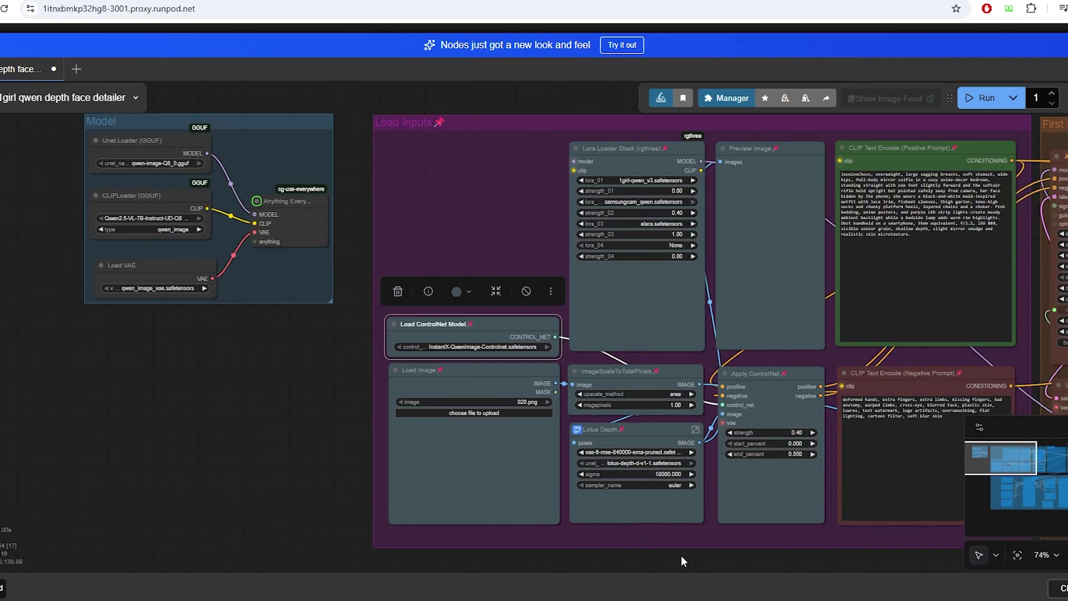
drag(682, 513, 579, 490)
click(502, 424)
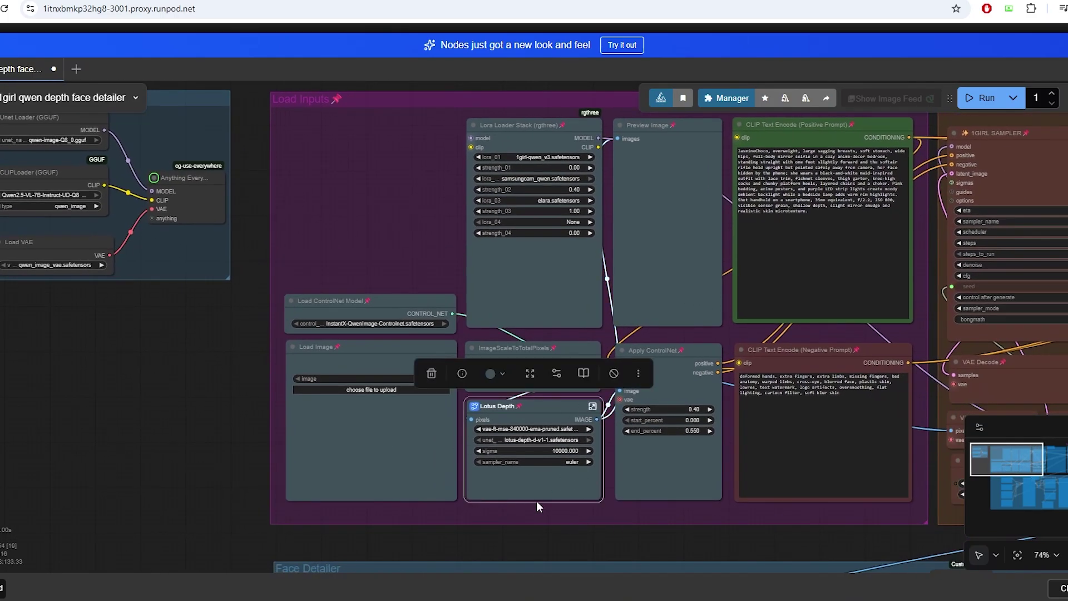
Step: Review the First Sampler group and the prompts in the Face Detailer group
scroll(757, 551, down, 1)
drag(758, 551, 426, 512)
scroll(578, 512, down, 1)
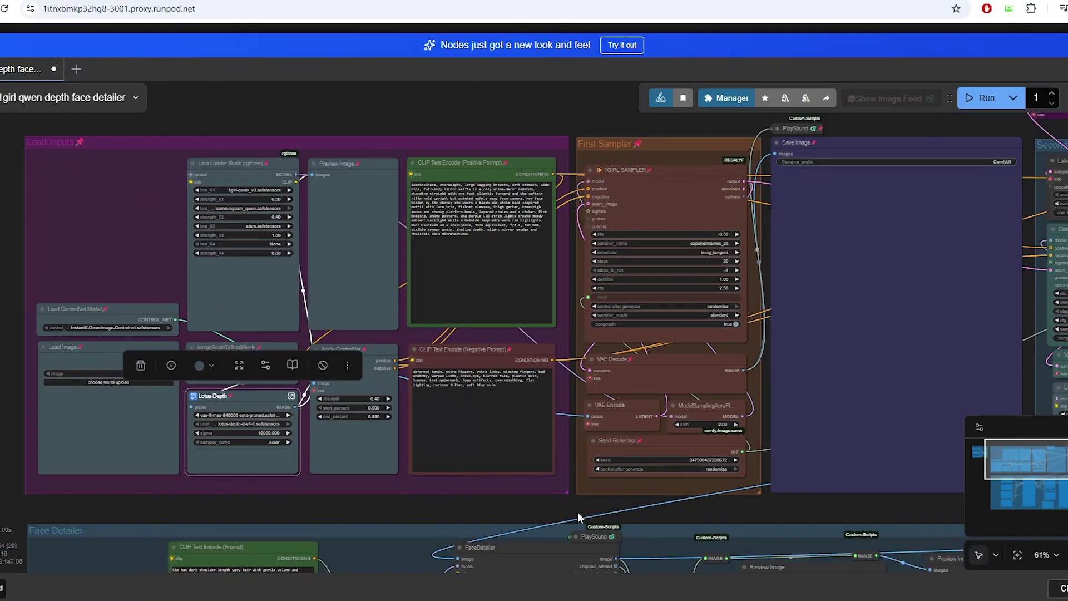
drag(578, 512, 417, 529)
drag(179, 509, 521, 289)
scroll(455, 509, up, 3)
click(256, 298)
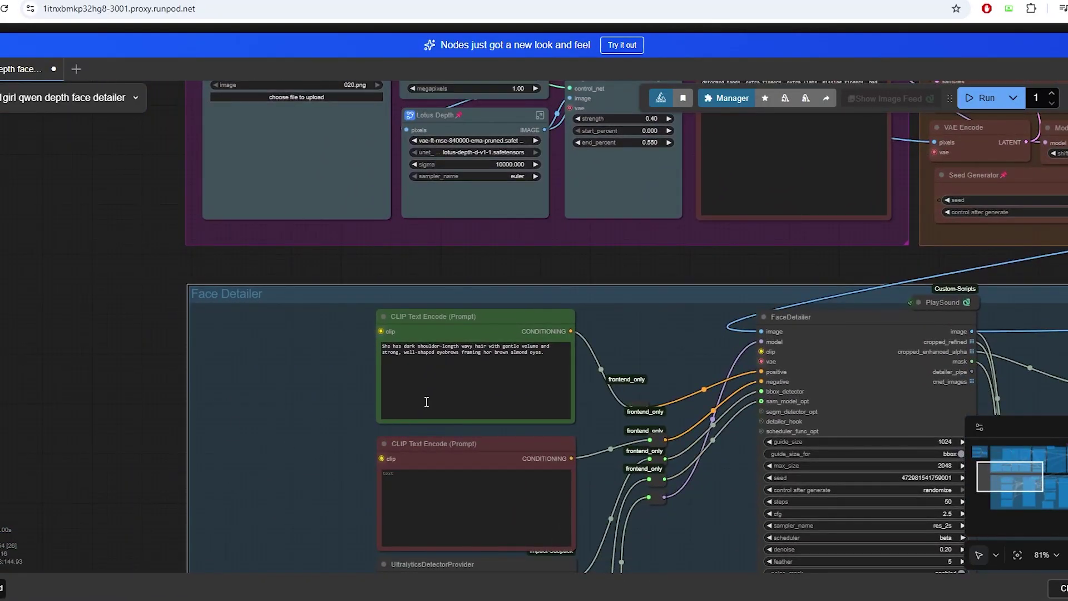
Step: Load 014.png as the reference in the Load Image node and check its depth map preview
drag(421, 250, 482, 551)
scroll(409, 498, up, 2)
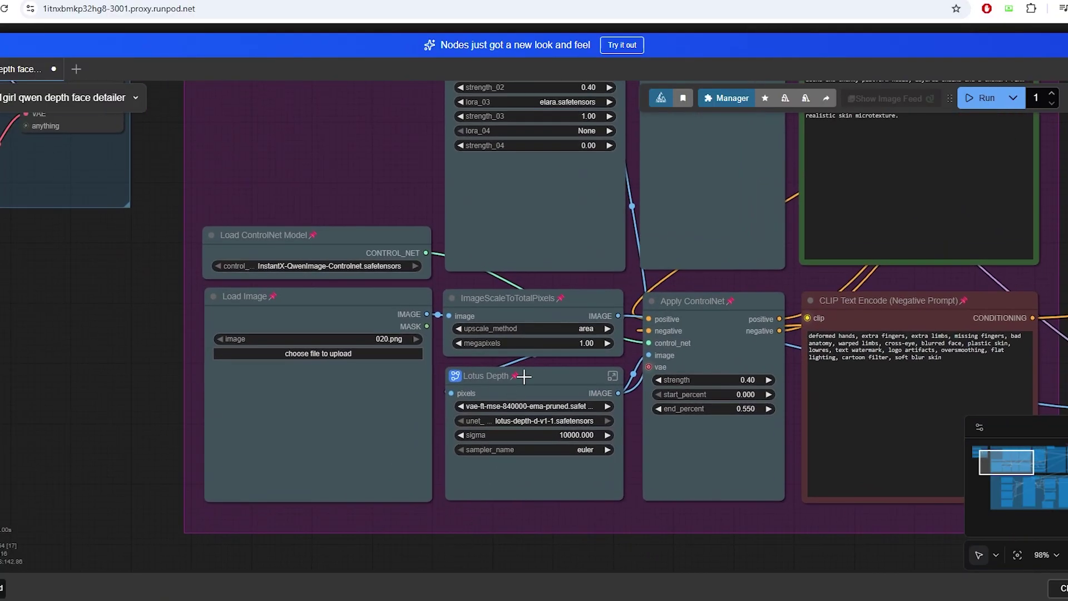
click(525, 375)
click(335, 353)
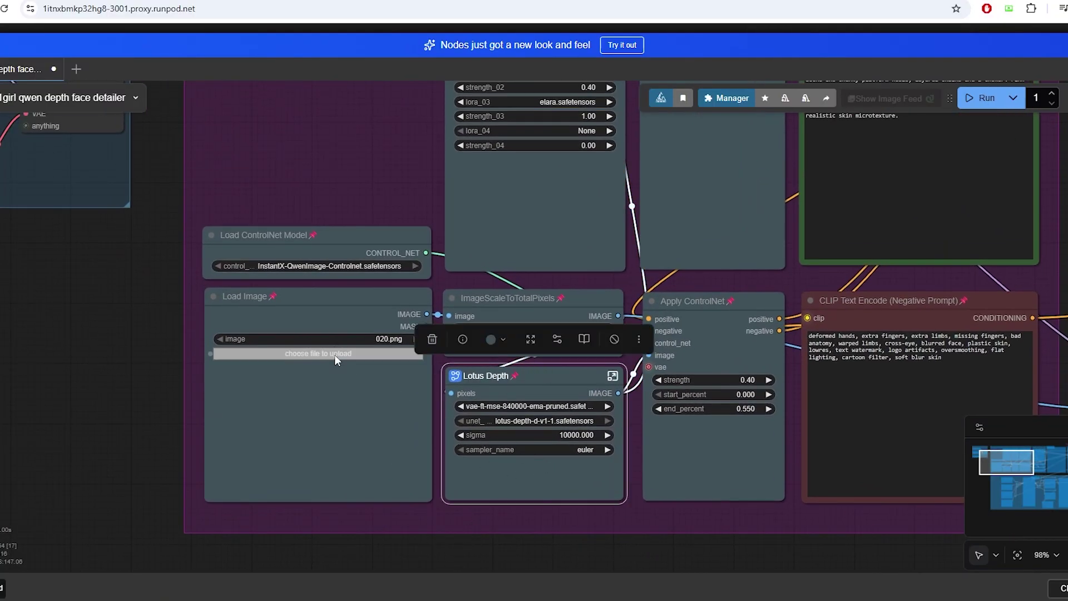
double_click(659, 219)
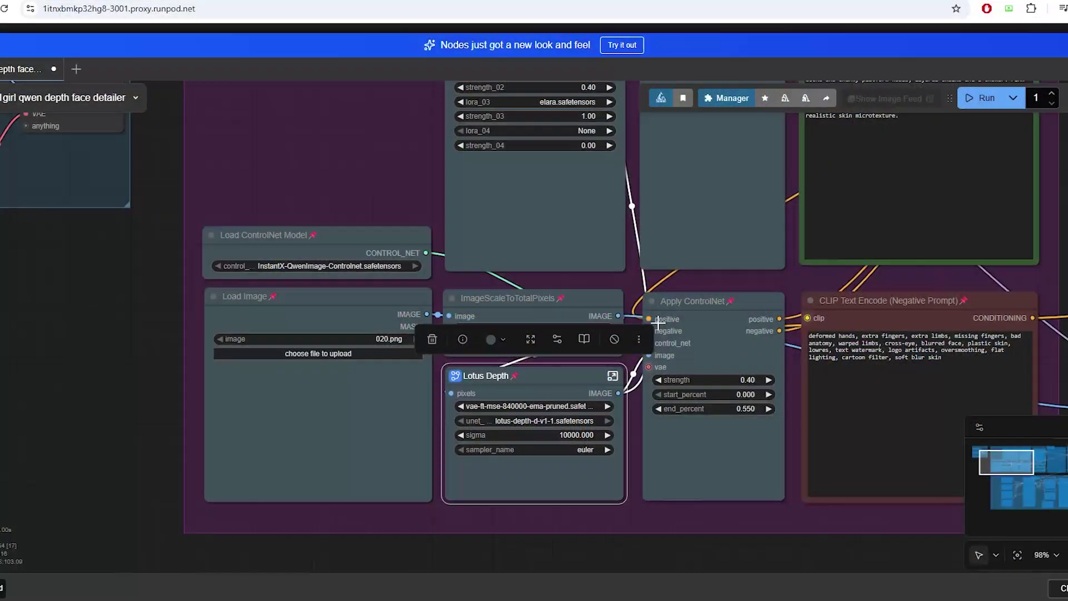
drag(663, 536, 431, 543)
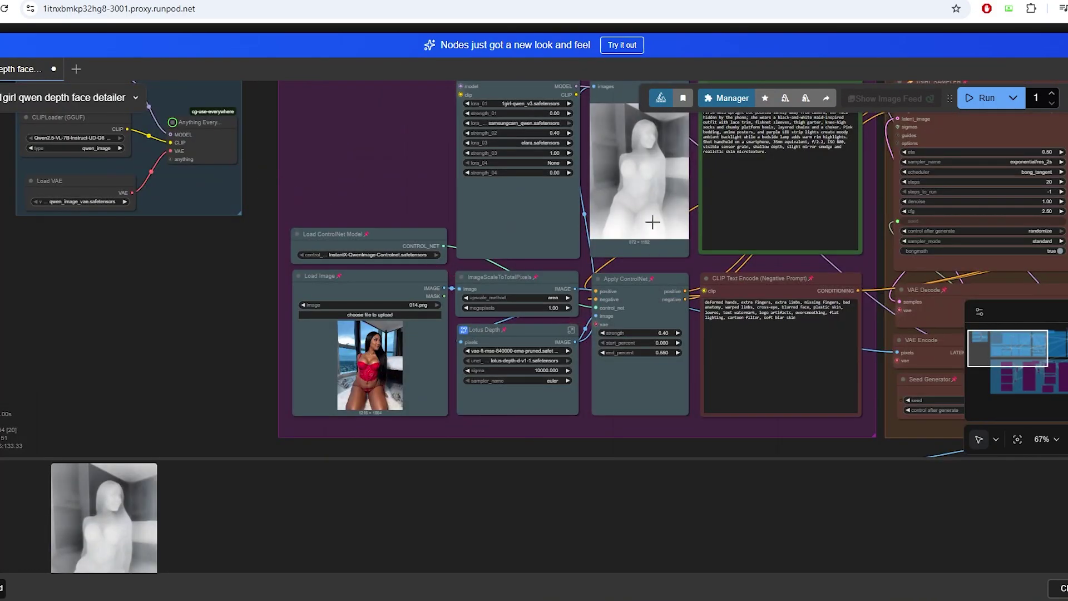
click(652, 222)
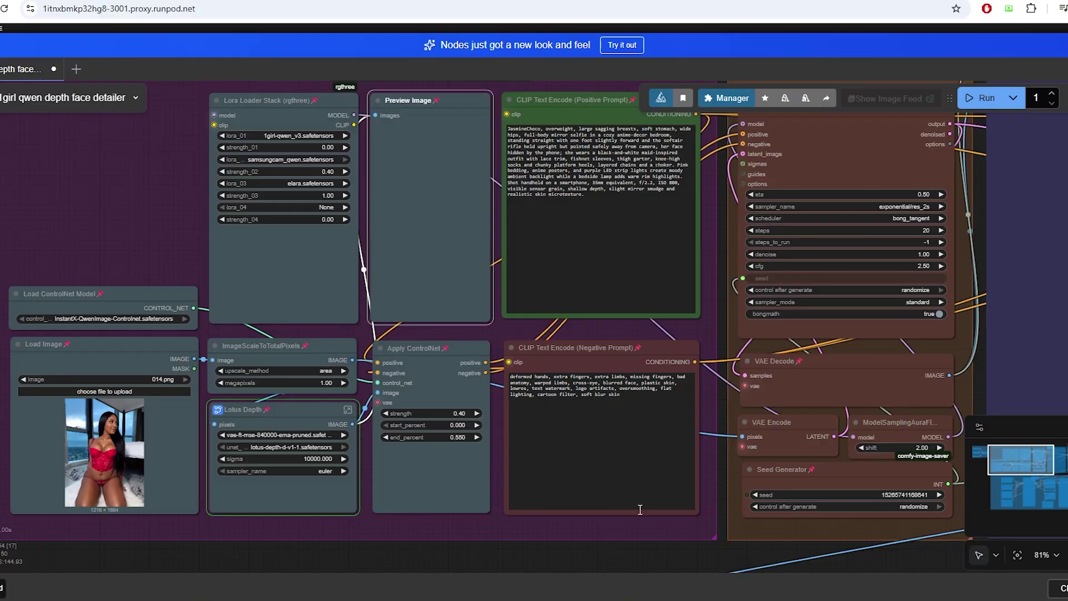
Step: Review the 1GIRL SAMPLER nodes of the first and second sampler groups and the Save Image node after the second
scroll(641, 508, down, 3)
drag(758, 539, 335, 539)
click(384, 205)
drag(705, 538, 543, 526)
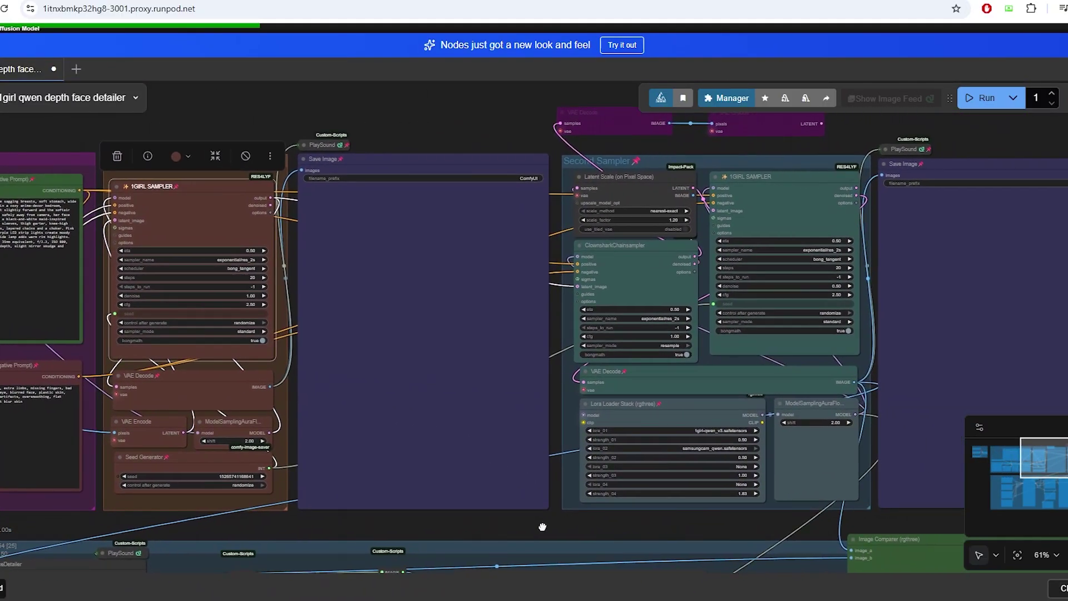
click(770, 185)
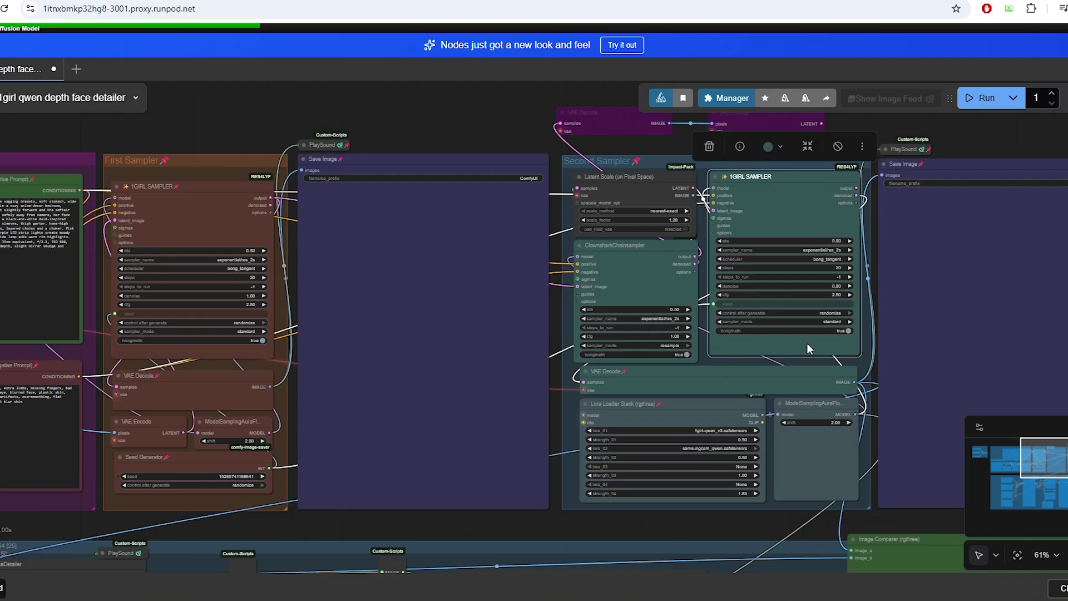
drag(722, 527, 569, 516)
click(776, 250)
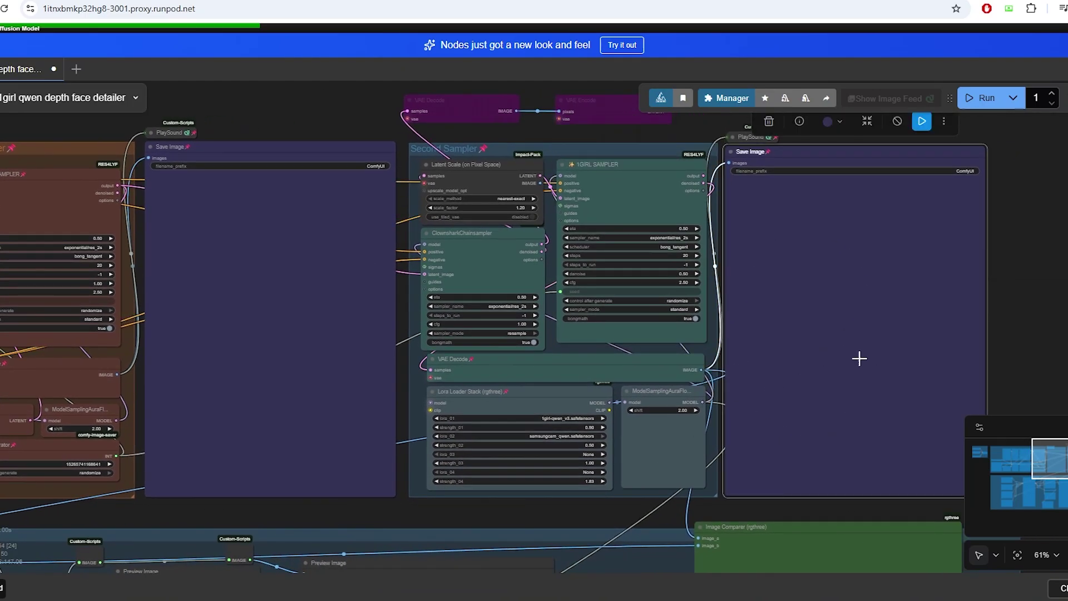
Step: Review the Second Sampler group, its Save Image node, and the prompts and settings of the Face Detailer group
scroll(529, 507, down, 2)
scroll(529, 506, up, 3)
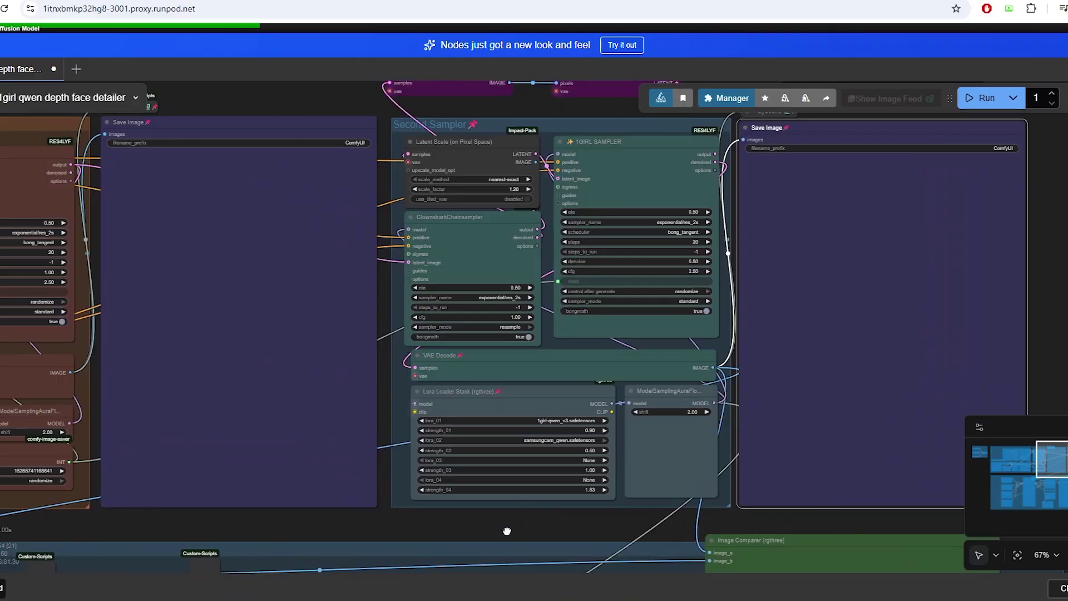
drag(507, 530, 507, 536)
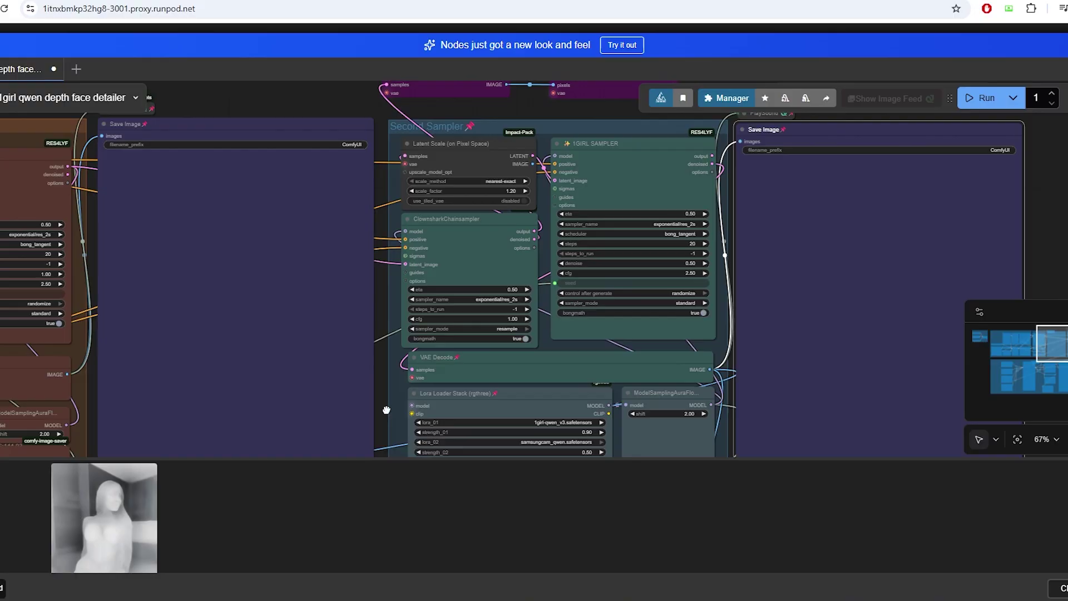
drag(387, 410, 700, 219)
scroll(610, 280, down, 1)
drag(434, 325, 768, 135)
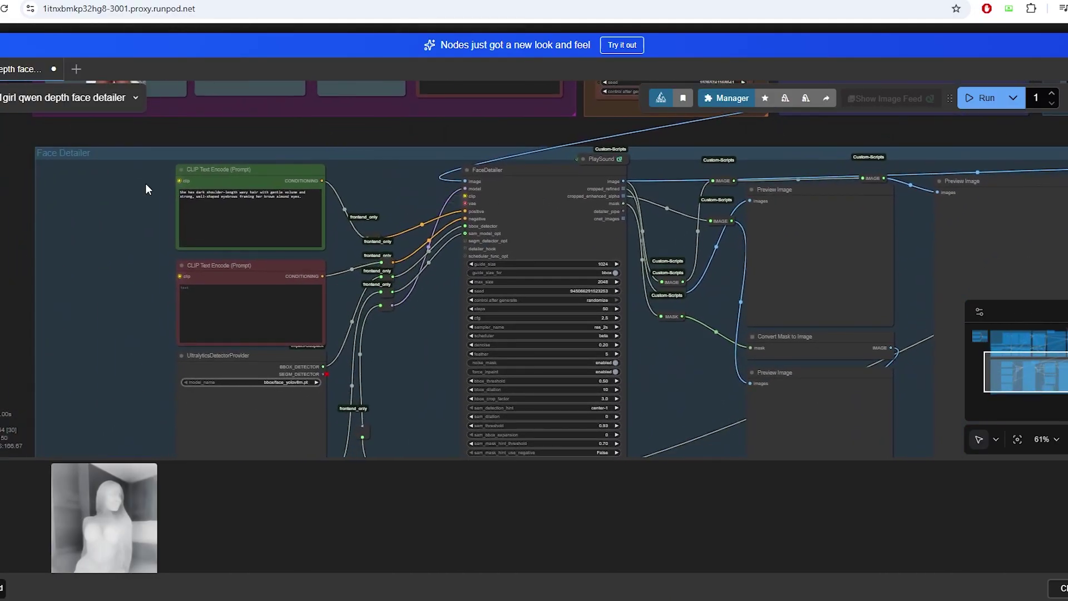
drag(636, 389, 496, 360)
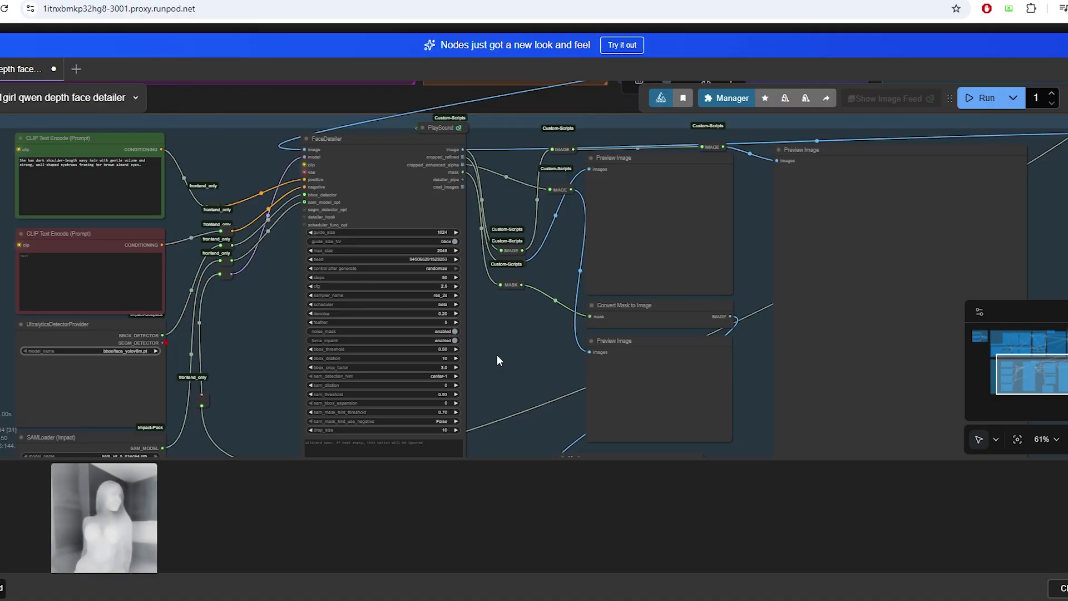
Step: Set lora_03 to elara.safetensors in the Lora Loader Stack of the Second Sampler group
scroll(497, 355, down, 2)
drag(559, 157, 240, 369)
scroll(683, 356, up, 2)
scroll(682, 355, up, 3)
click(607, 281)
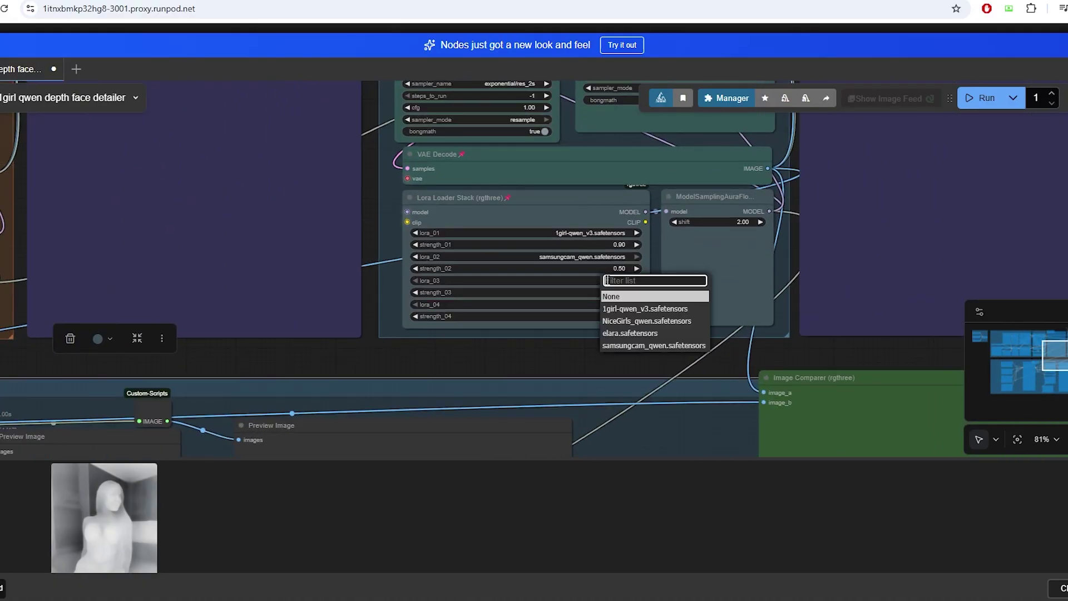
click(638, 333)
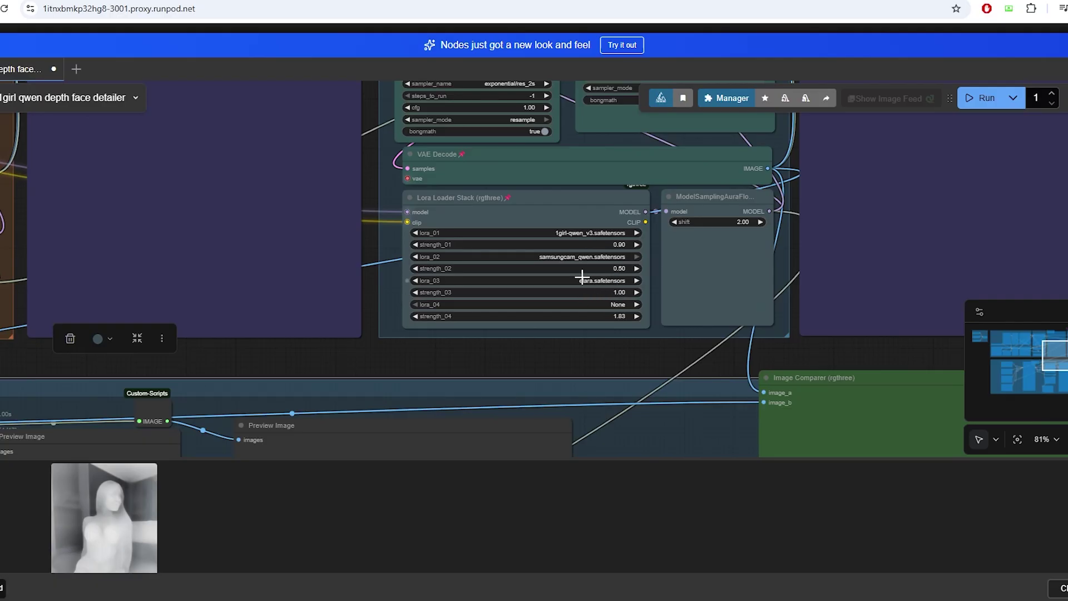
Step: Bypass all nodes in the Face Detailer group and check the reference image and depth ControlNet group above it
right_click(399, 132)
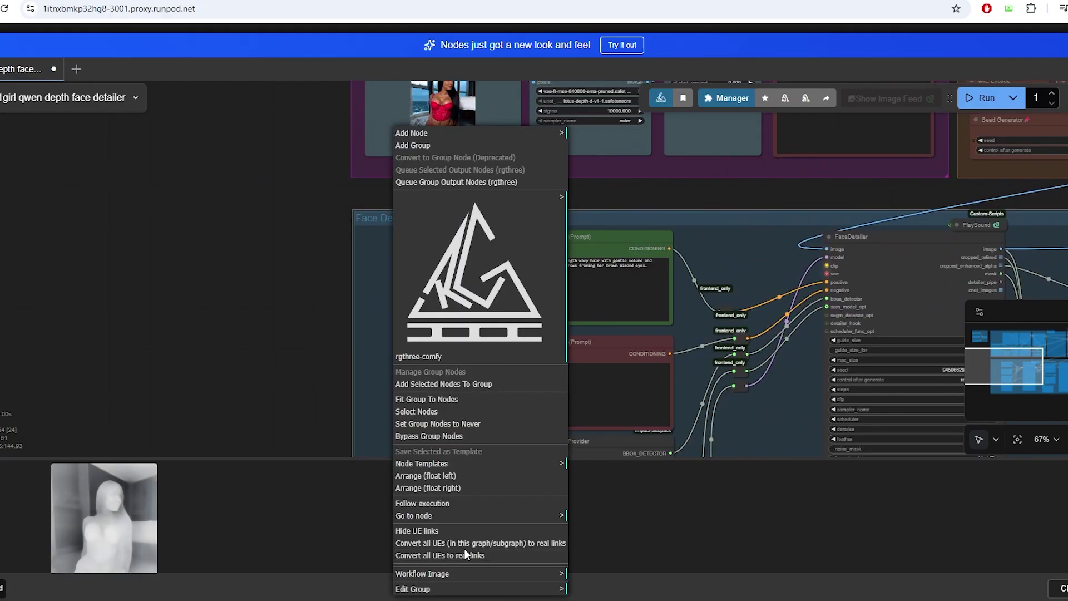
click(454, 438)
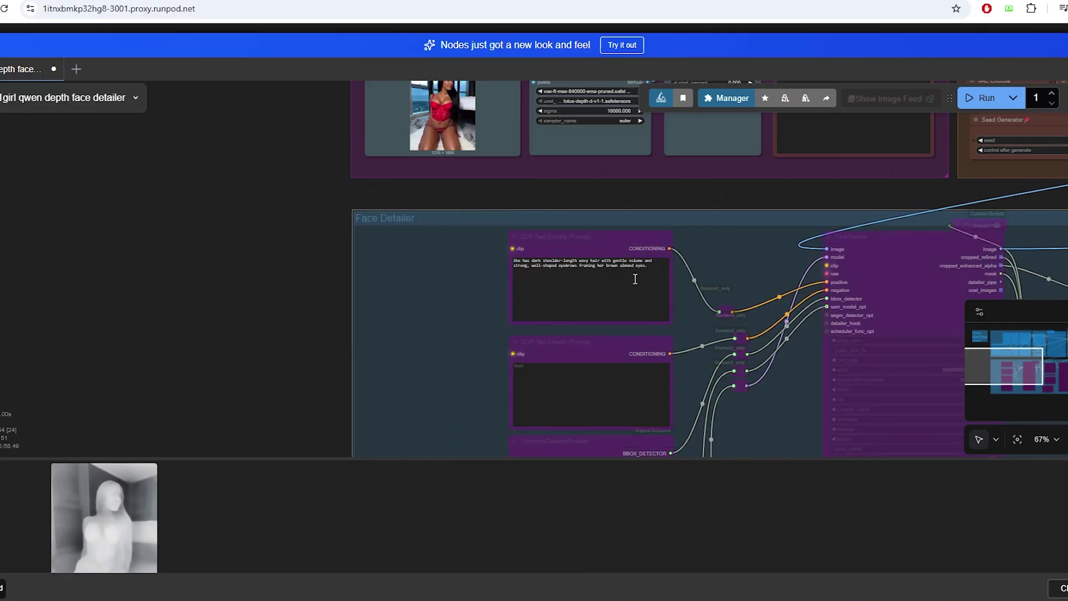
scroll(499, 356, down, 2)
drag(467, 229, 564, 388)
scroll(627, 156, up, 2)
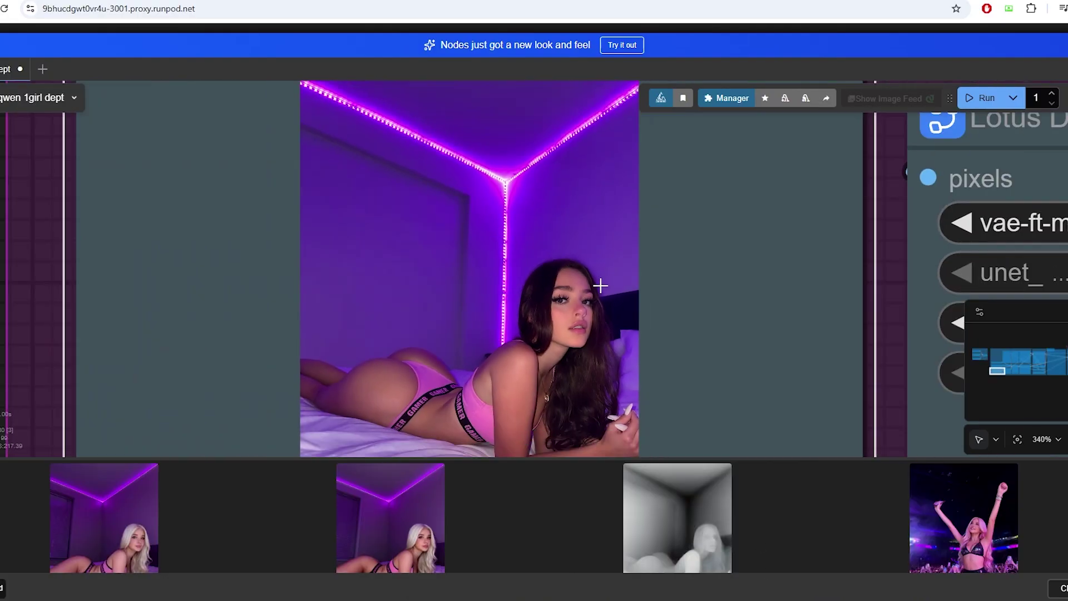
scroll(601, 283, down, 3)
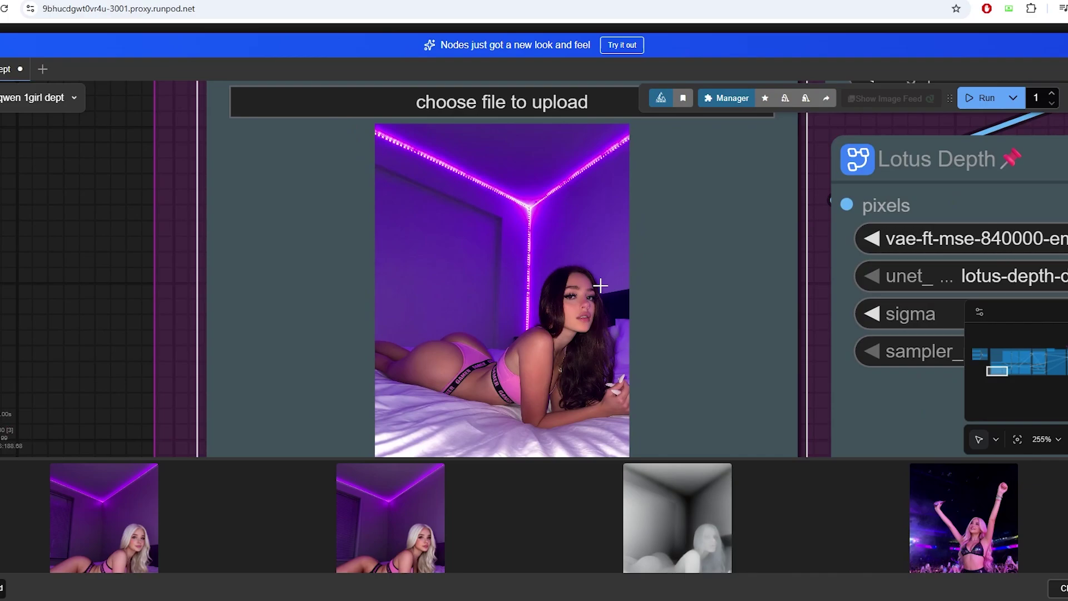
Step: Compare the purple-lit bedroom reference in Load Image with the image generated after the second sampler
scroll(726, 293, down, 10)
scroll(697, 265, up, 3)
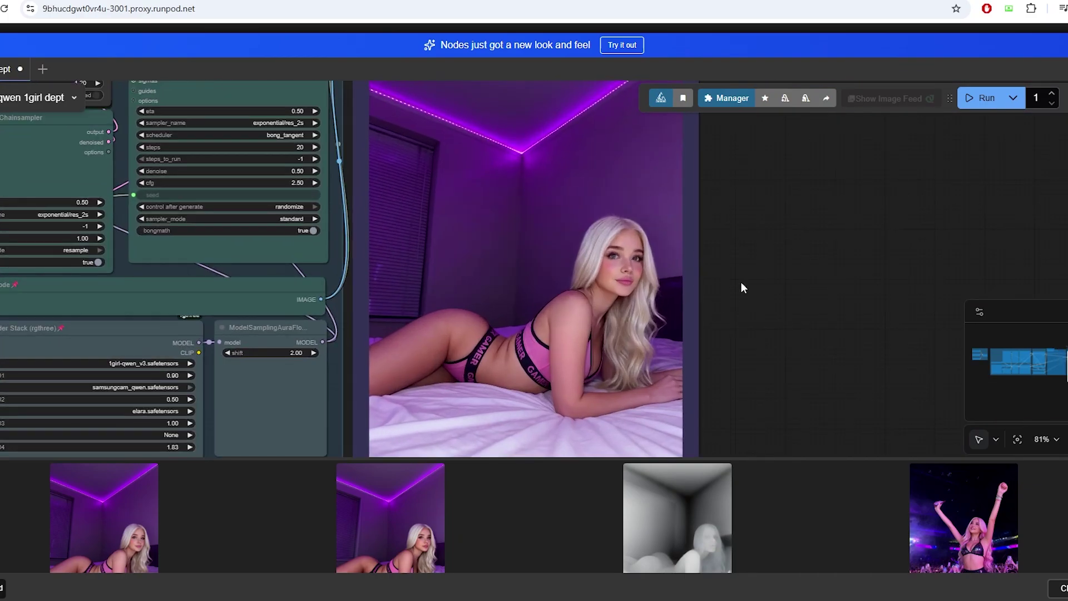
drag(740, 286, 877, 301)
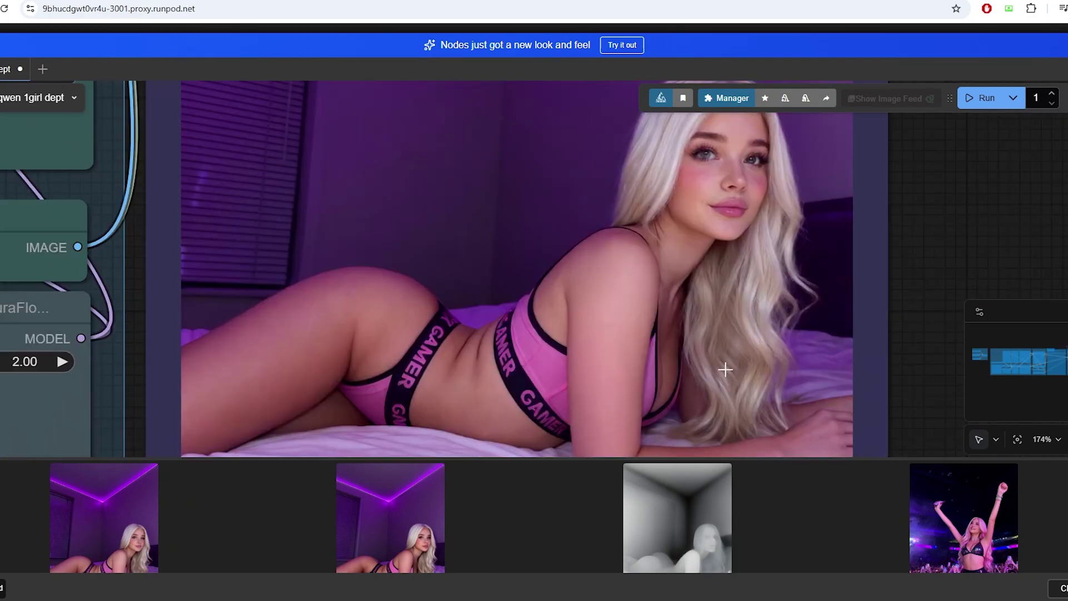
scroll(937, 261, down, 7)
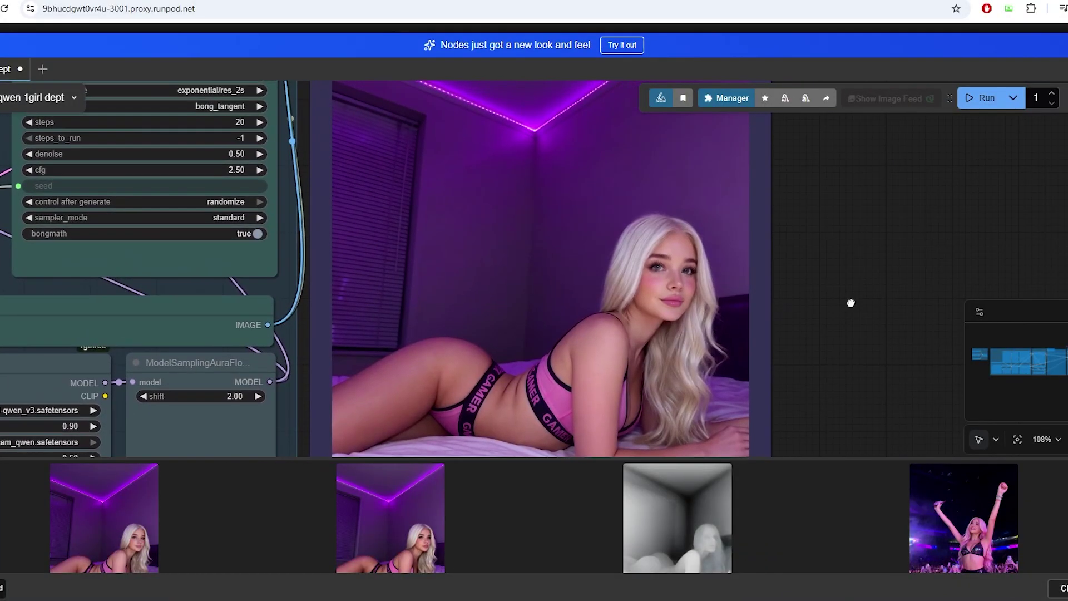
scroll(832, 274, down, 2)
drag(832, 275, 758, 275)
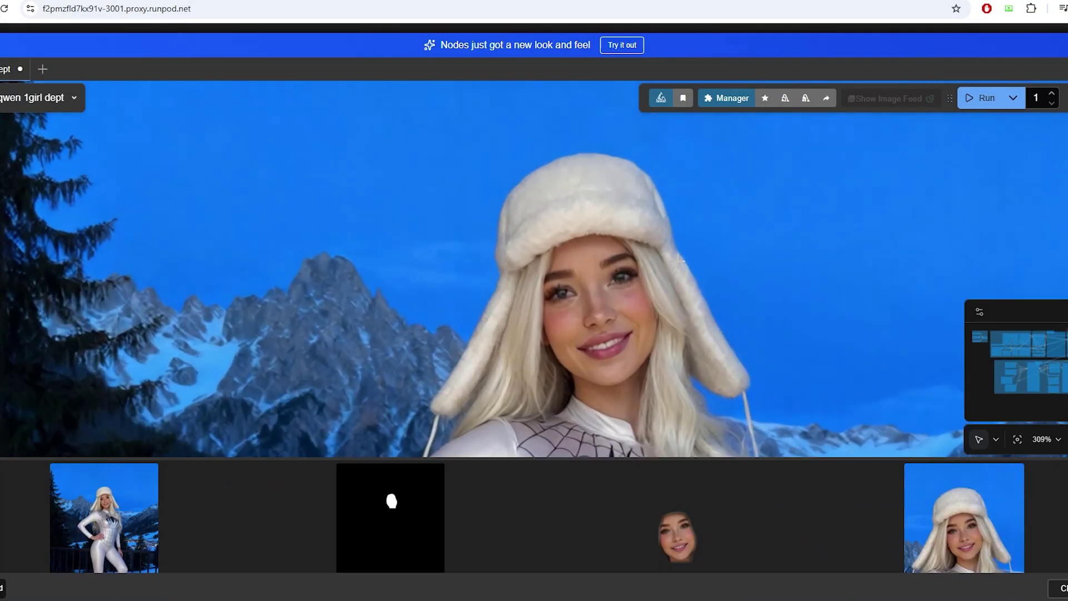
Step: Compare the face in the snowy mountain portrait before and after the face detailer at close range
scroll(618, 302, down, 10)
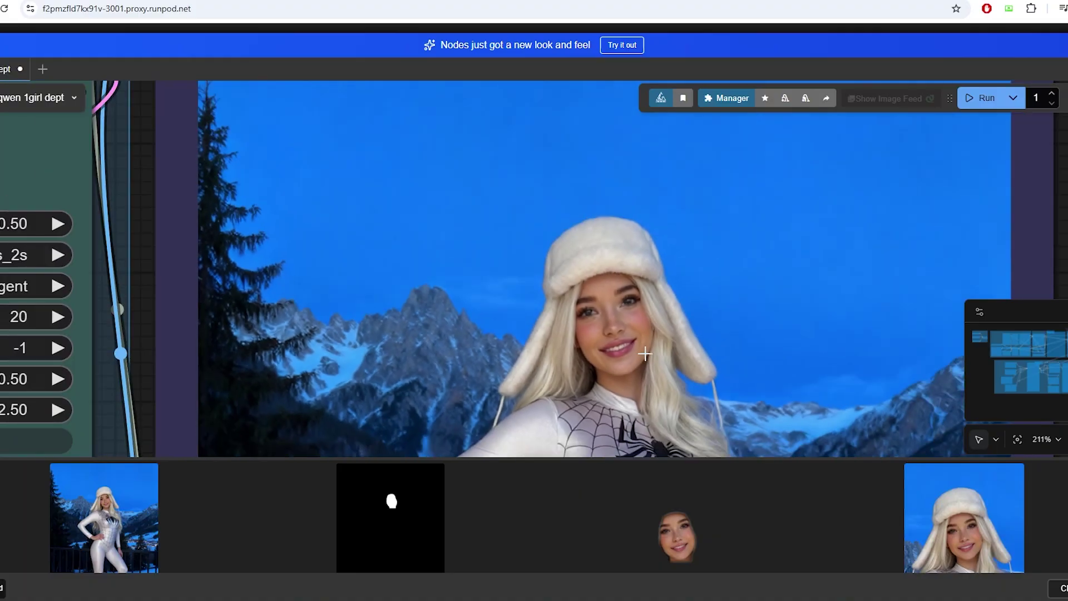
scroll(751, 222, up, 7)
scroll(489, 234, up, 11)
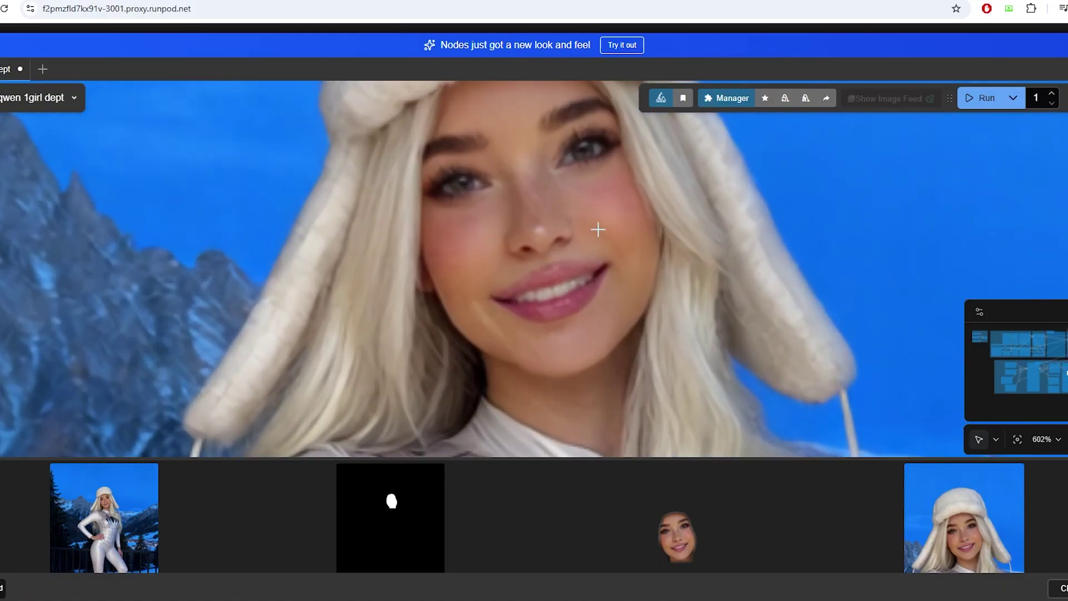
scroll(598, 229, down, 11)
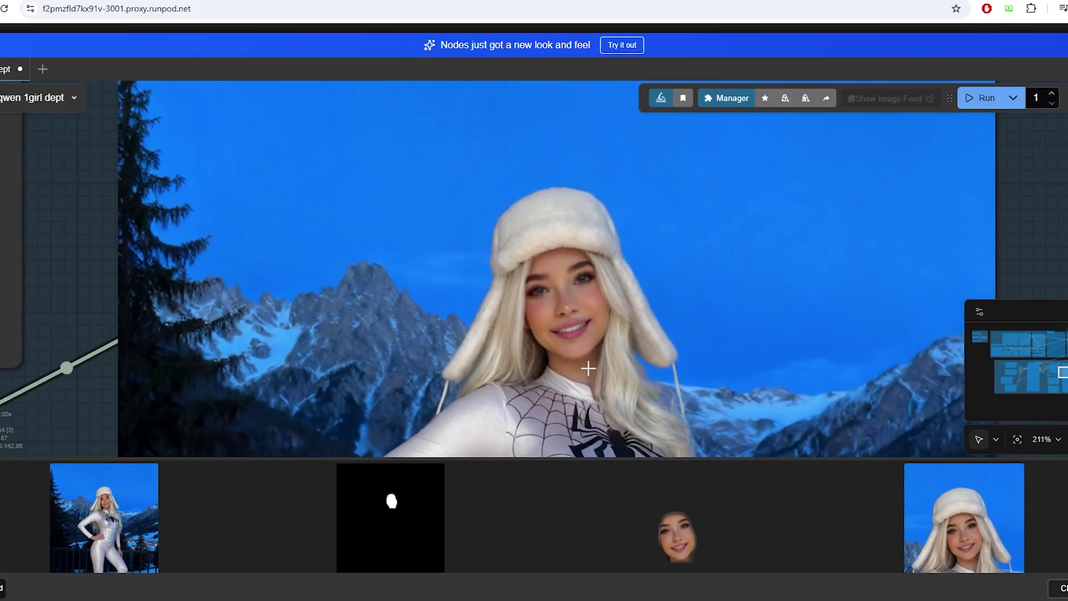
scroll(588, 368, up, 1)
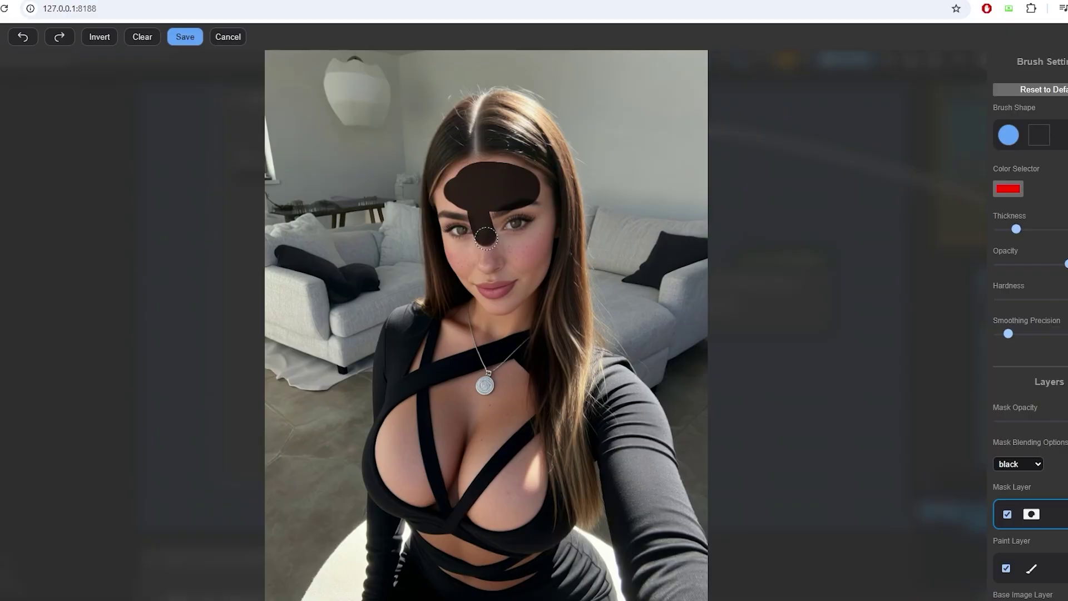
mouse_move(487, 233)
mouse_down()
mouse_move(465, 267)
mouse_move(502, 252)
mouse_move(531, 256)
mouse_move(526, 264)
mouse_up()
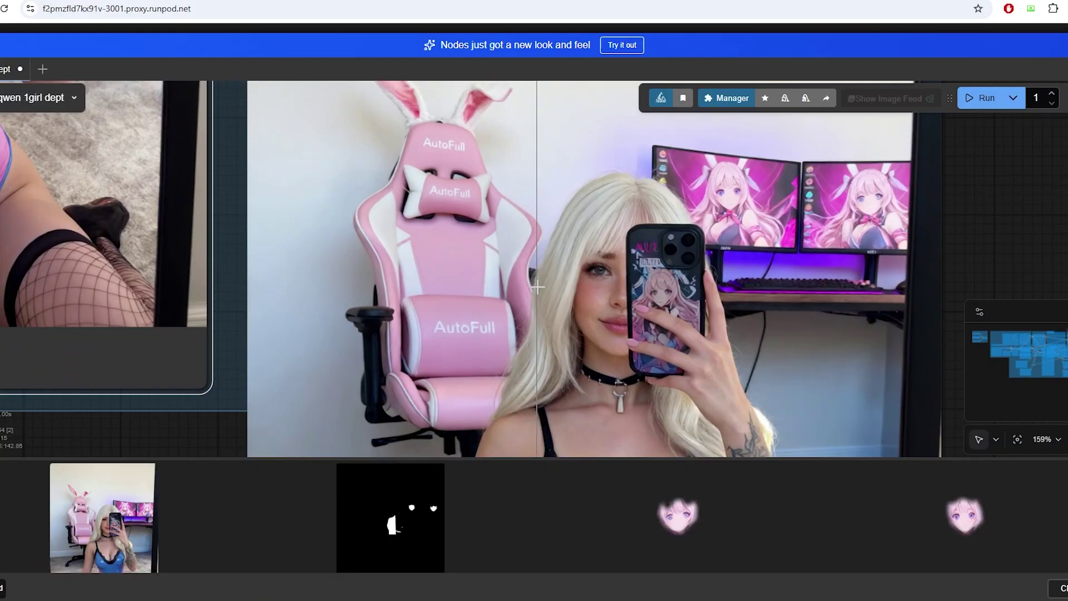
Step: Inspect the face and phone case of the mirror selfie in the comparer and in the second sampler's Save Image node
scroll(963, 229, down, 4)
scroll(946, 160, down, 6)
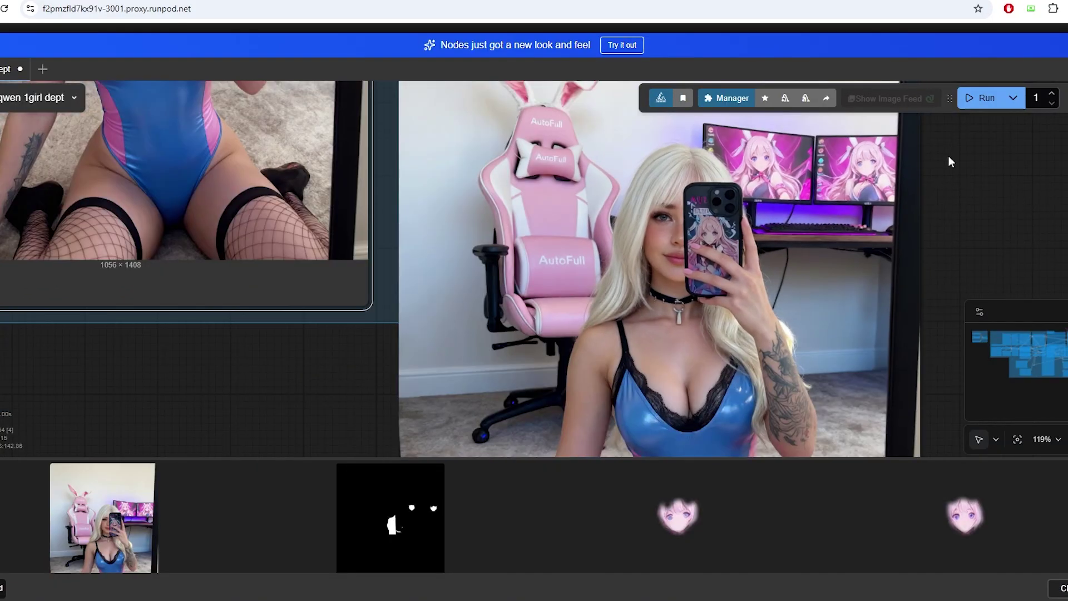
scroll(446, 255, up, 6)
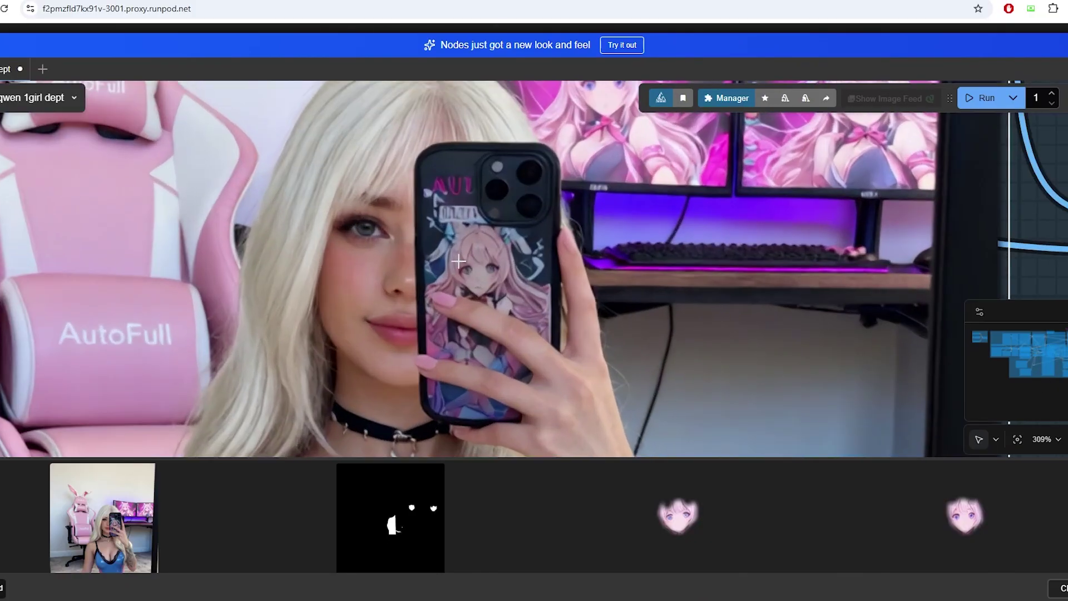
scroll(447, 255, down, 6)
scroll(691, 219, up, 5)
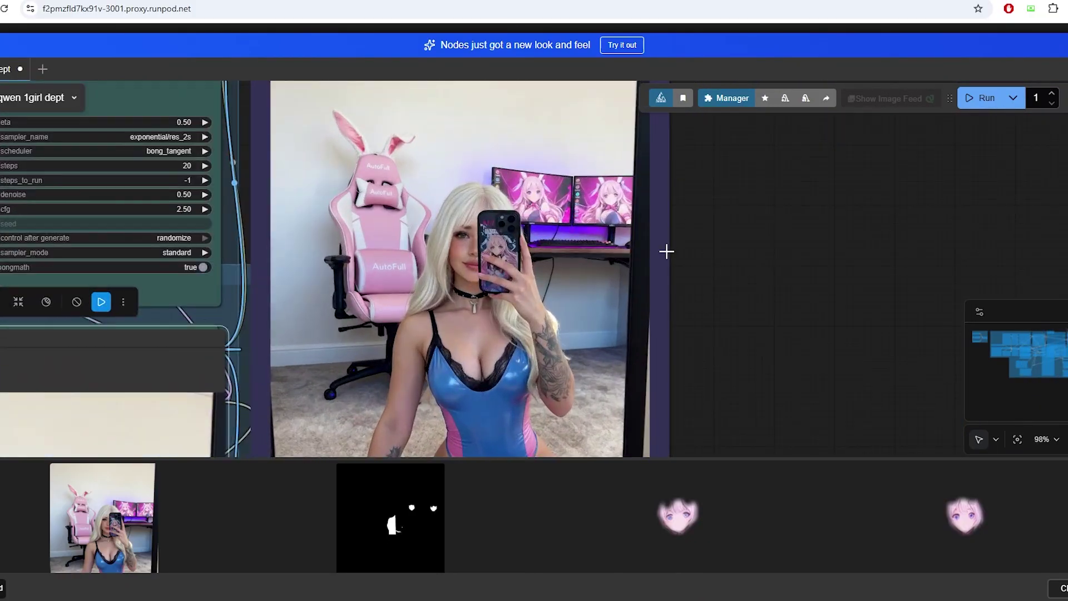
scroll(434, 238, up, 6)
scroll(673, 367, down, 8)
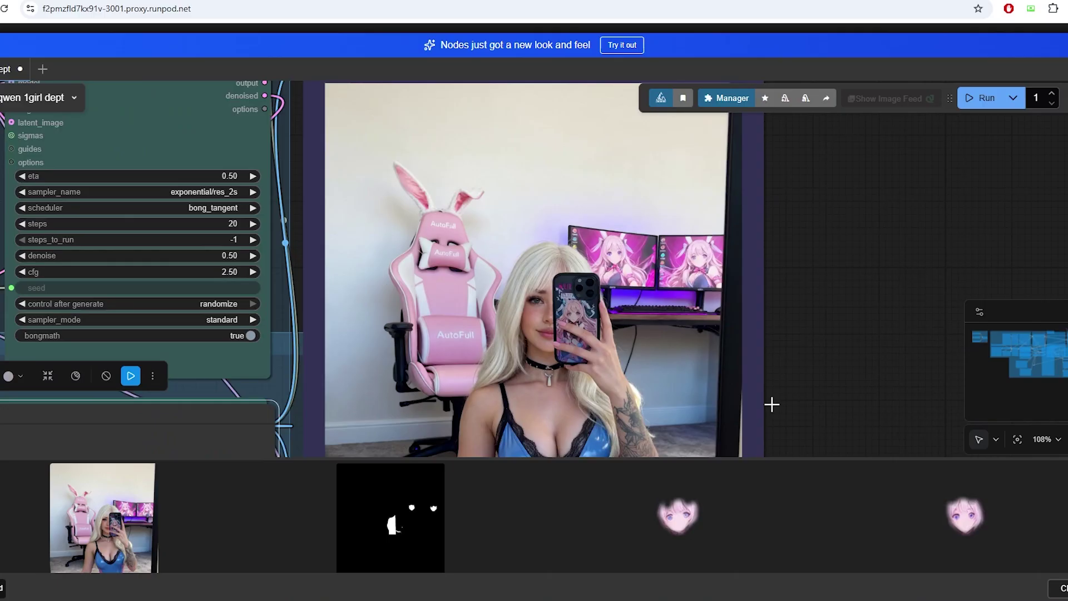
drag(836, 354, 839, 335)
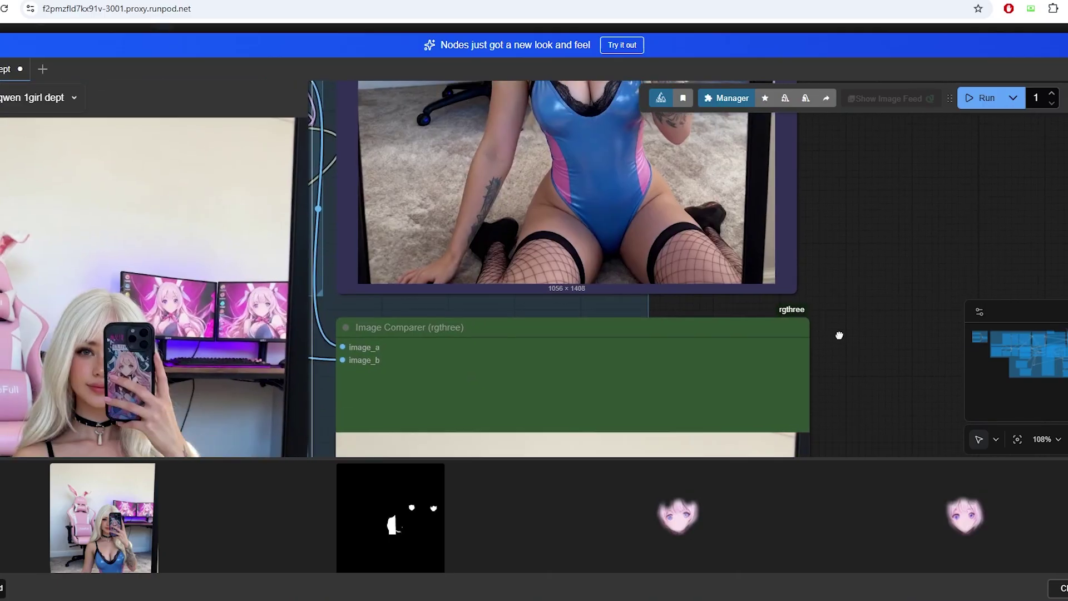
Step: Compare the mirror selfie's face, phone case and monitors before and after face detailing in the image comparer
scroll(839, 335, up, 5)
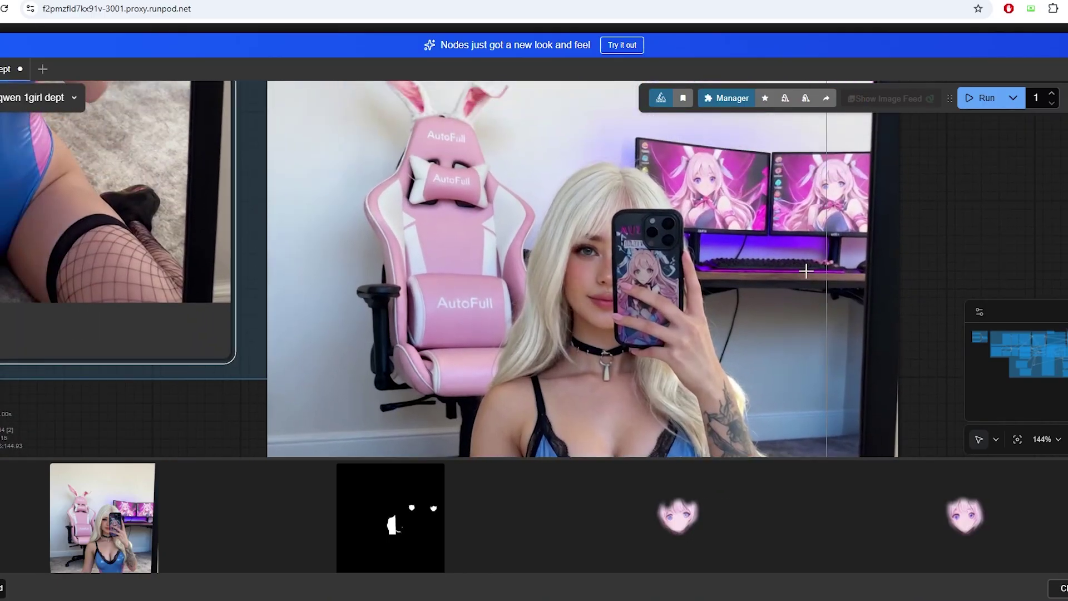
scroll(704, 257, up, 1)
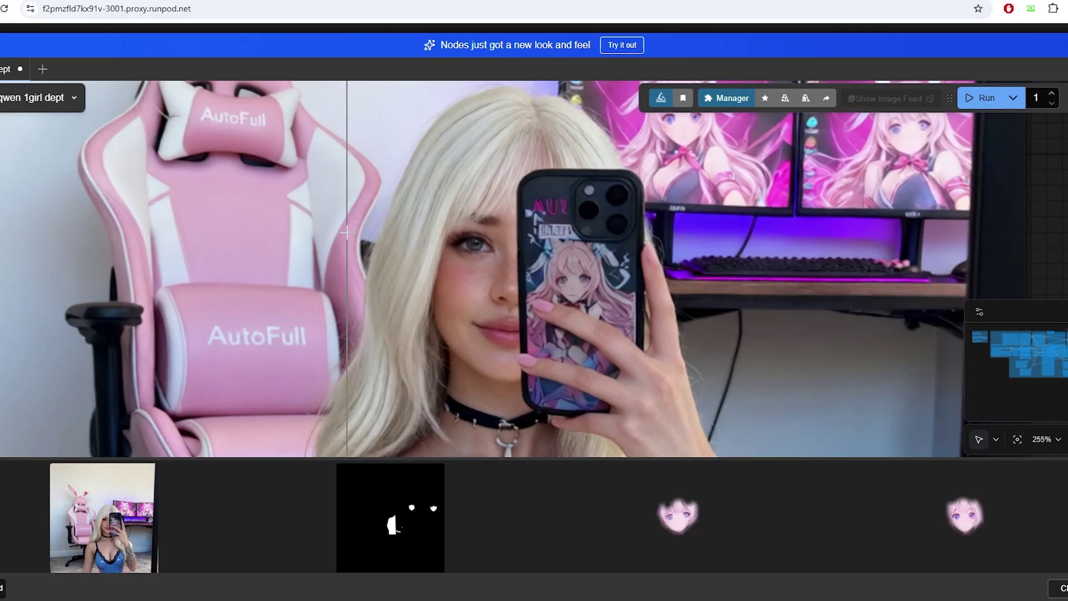
scroll(763, 257, down, 2)
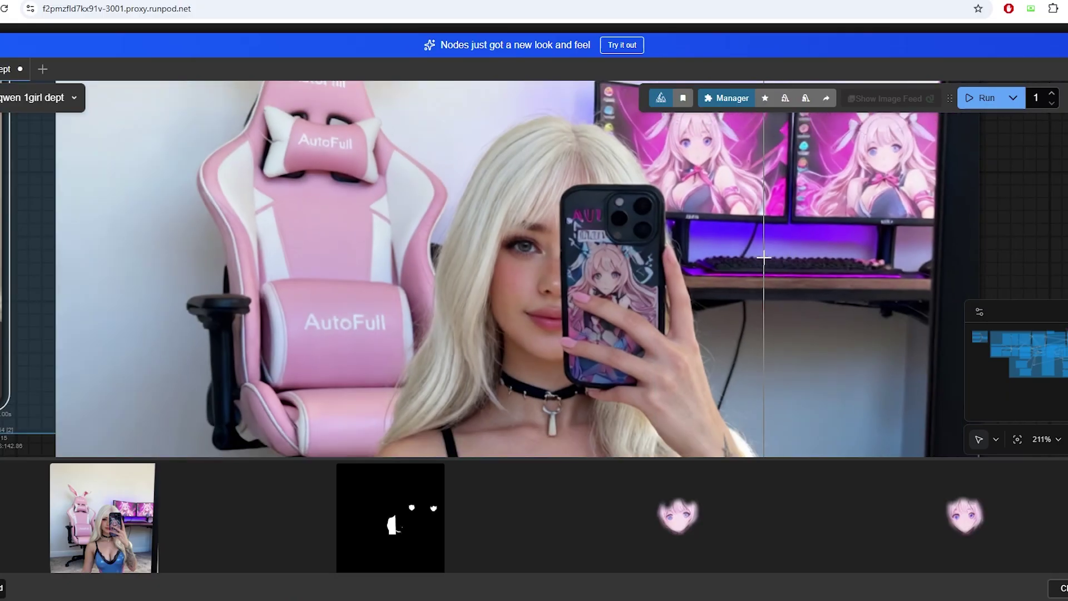
scroll(764, 257, down, 2)
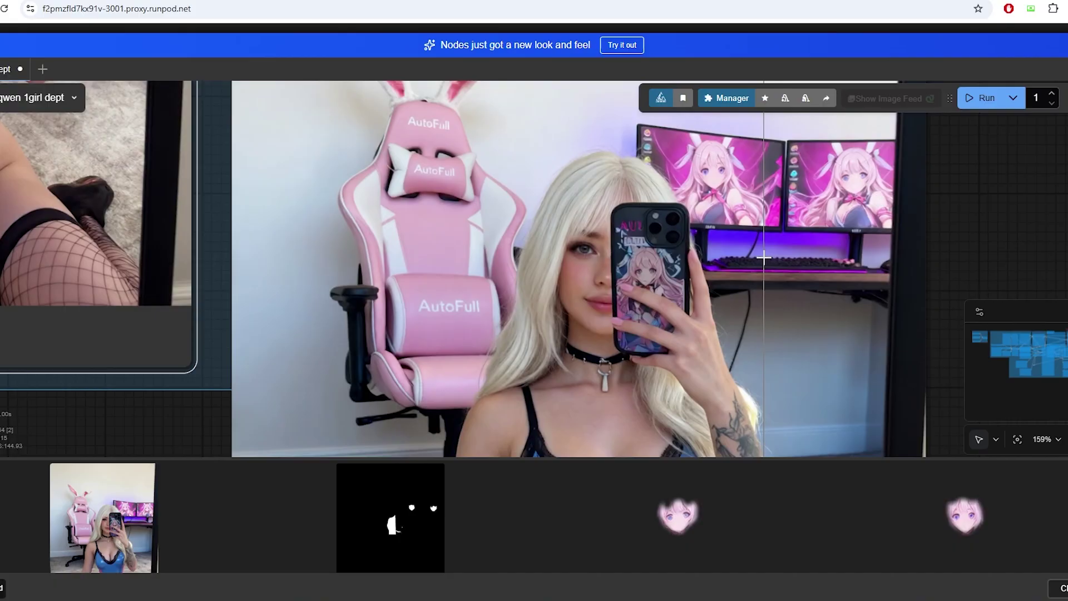
scroll(640, 254, up, 2)
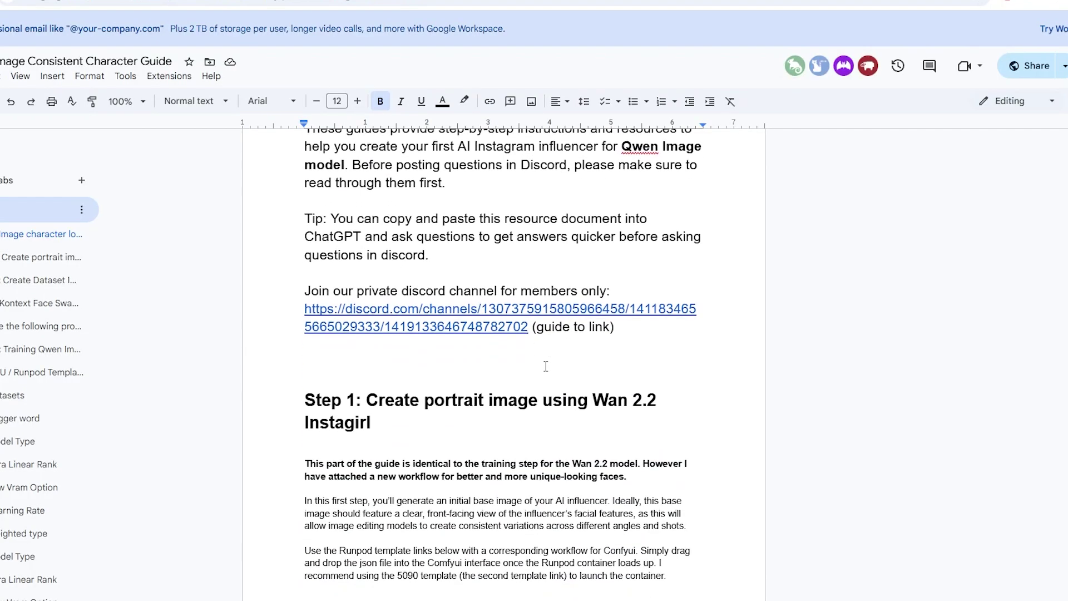
Step: Skim the consistent character guide in Google Docs and view the enlarged results screenshots in Discord's wins channel
scroll(545, 366, down, 10)
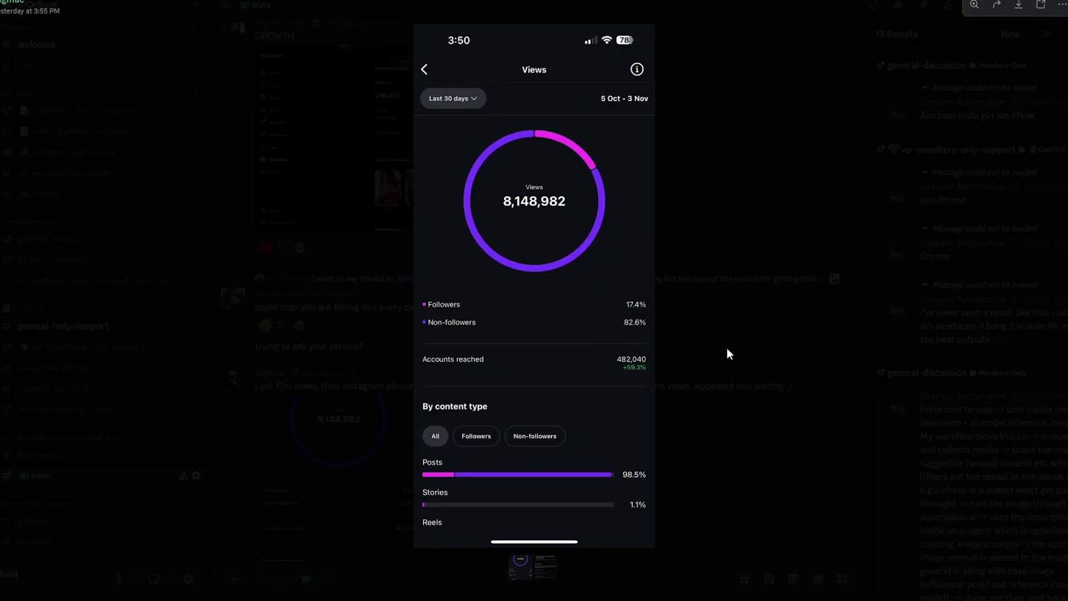
click(740, 339)
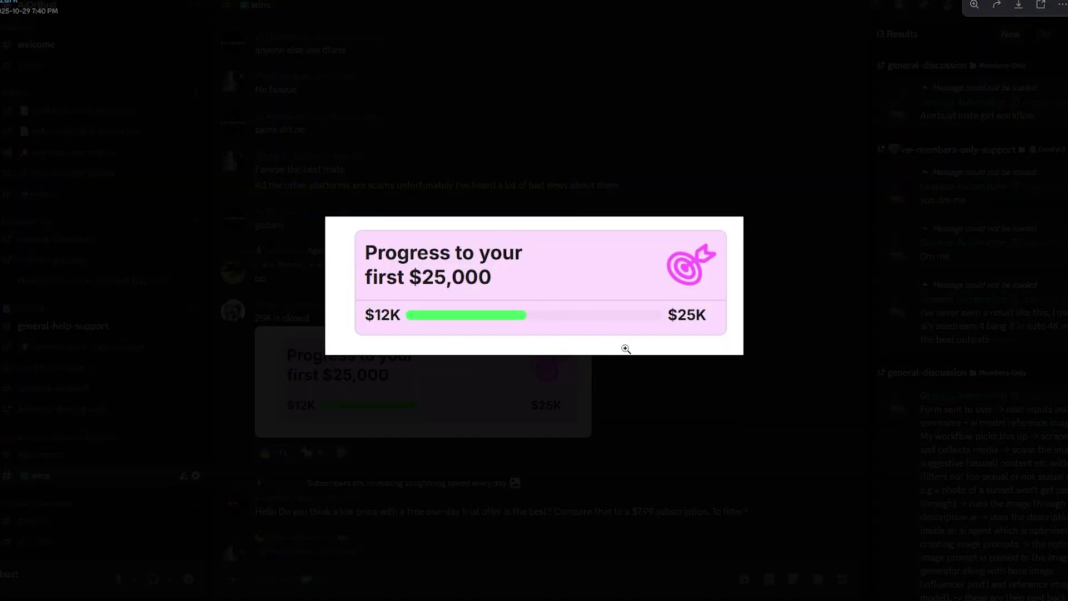